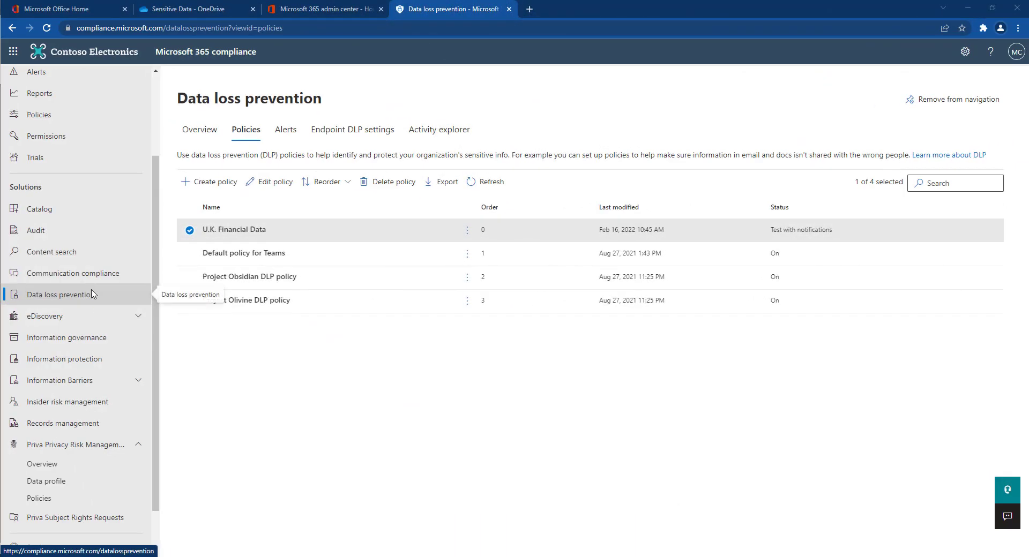
Edit the low-volume U.K. Financial Data rule to send admin alerts at High severity.
click(276, 188)
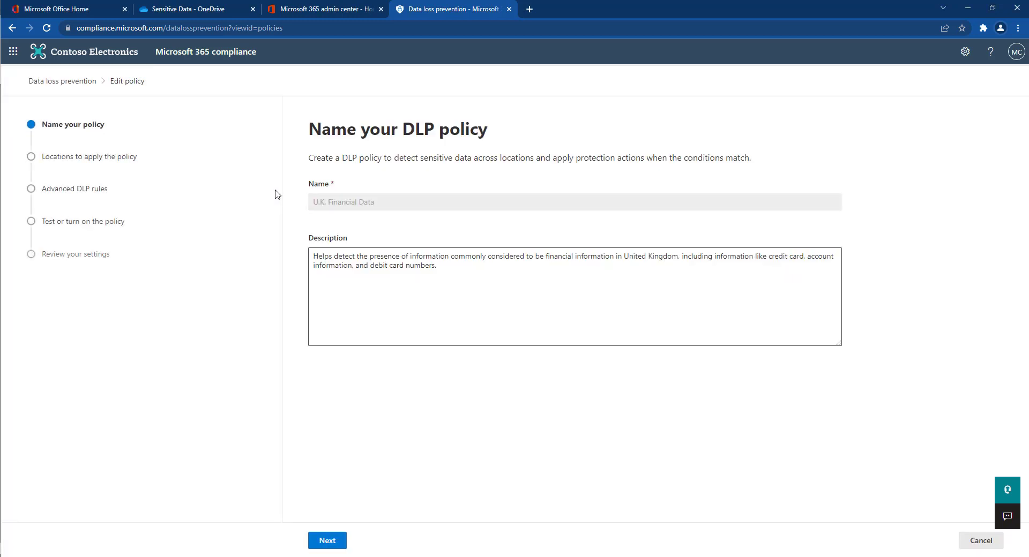
click(335, 542)
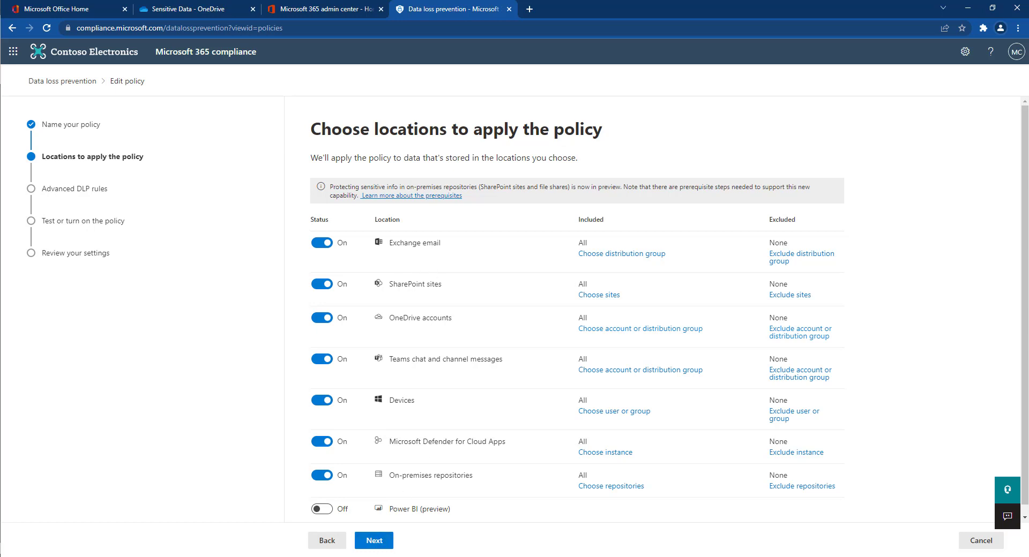
click(377, 542)
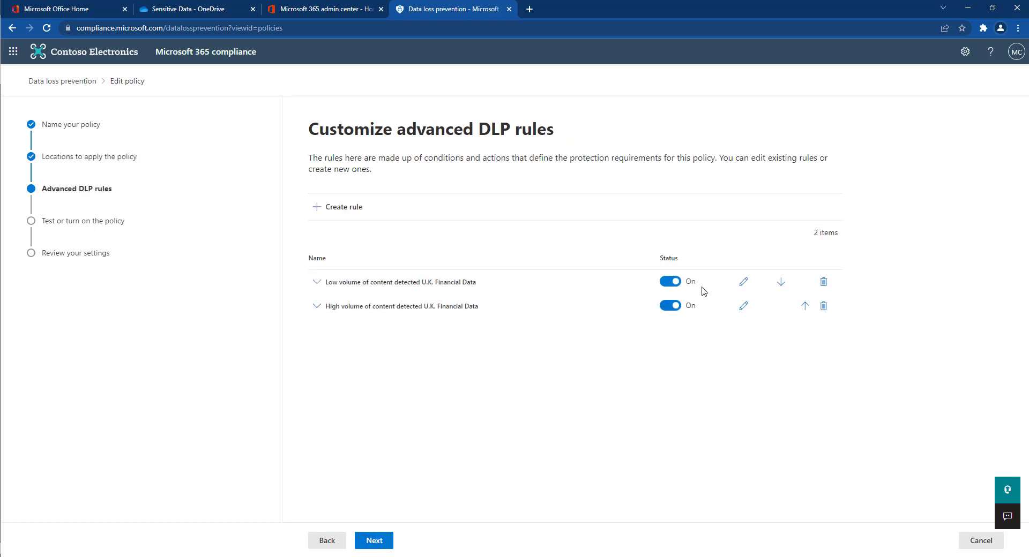
click(743, 281)
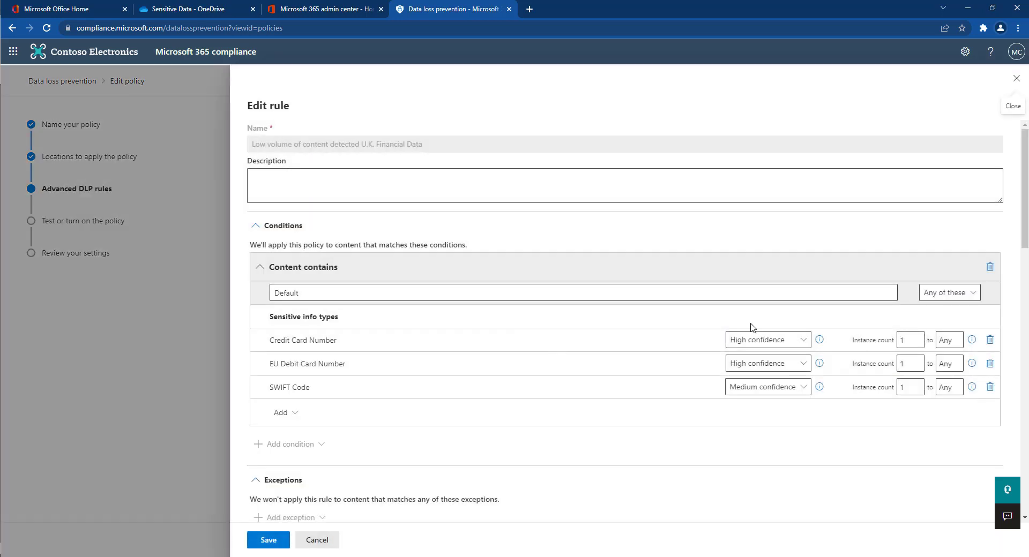
scroll(755, 378, down, 15)
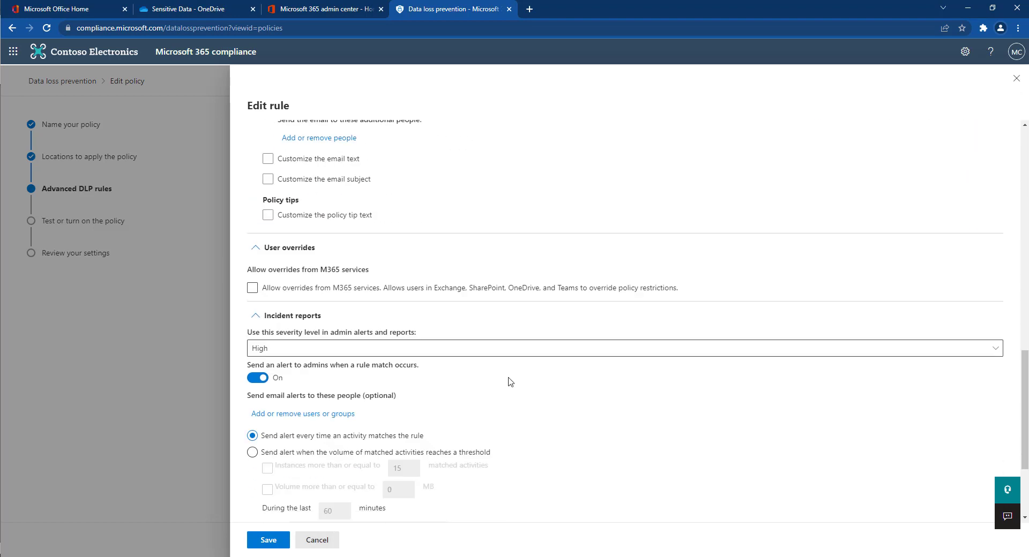
click(311, 354)
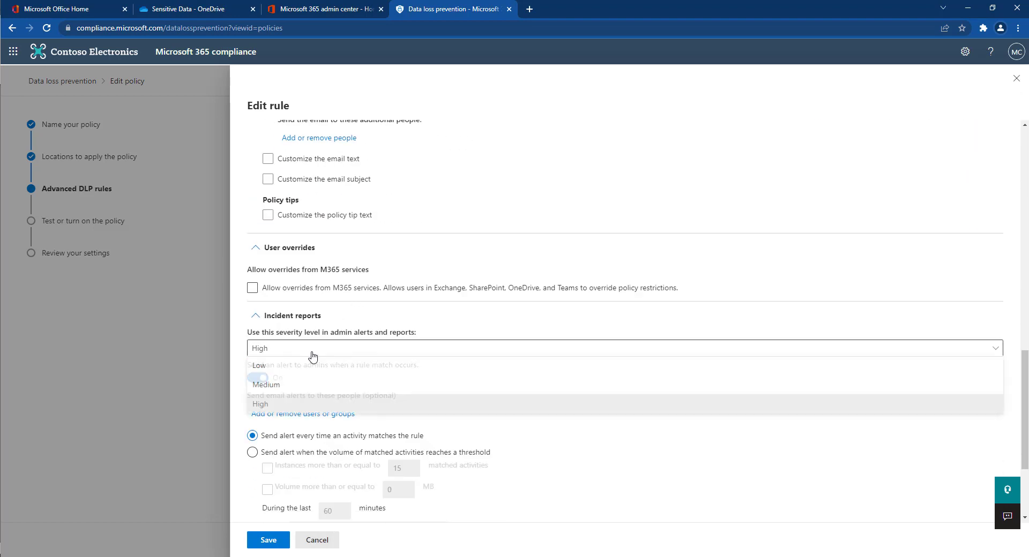
click(262, 405)
click(252, 378)
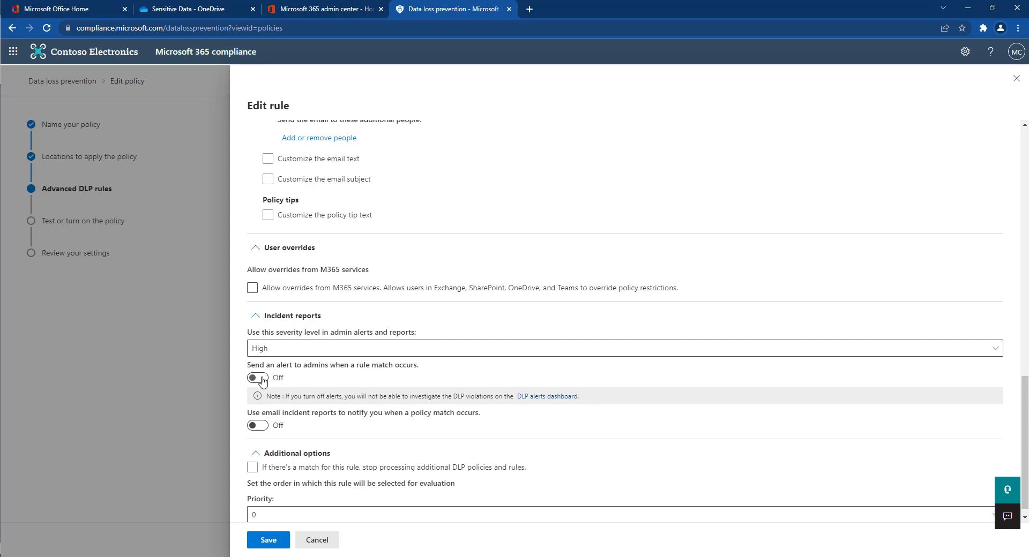
click(253, 378)
click(270, 545)
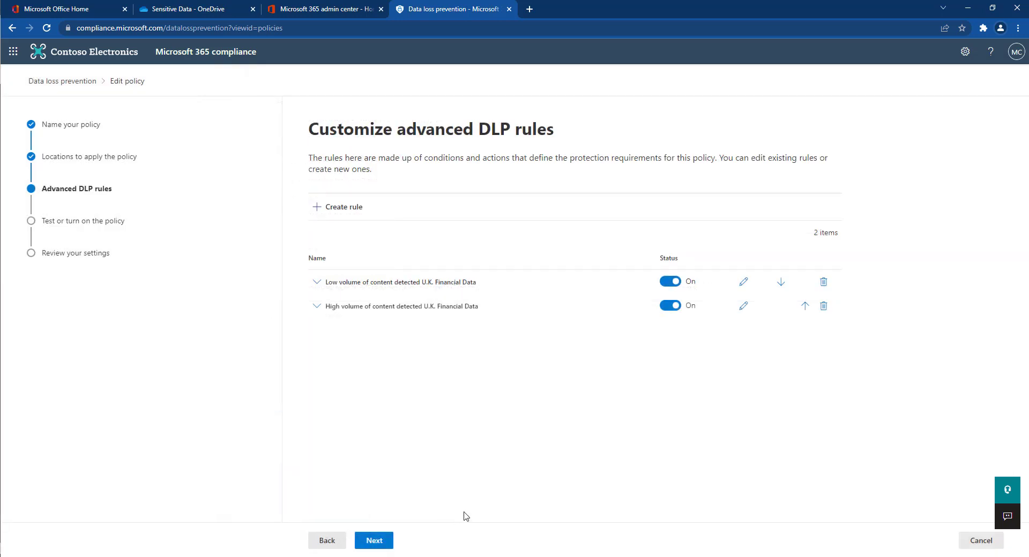
Keep the DLP policy in test mode and submit the update.
click(378, 542)
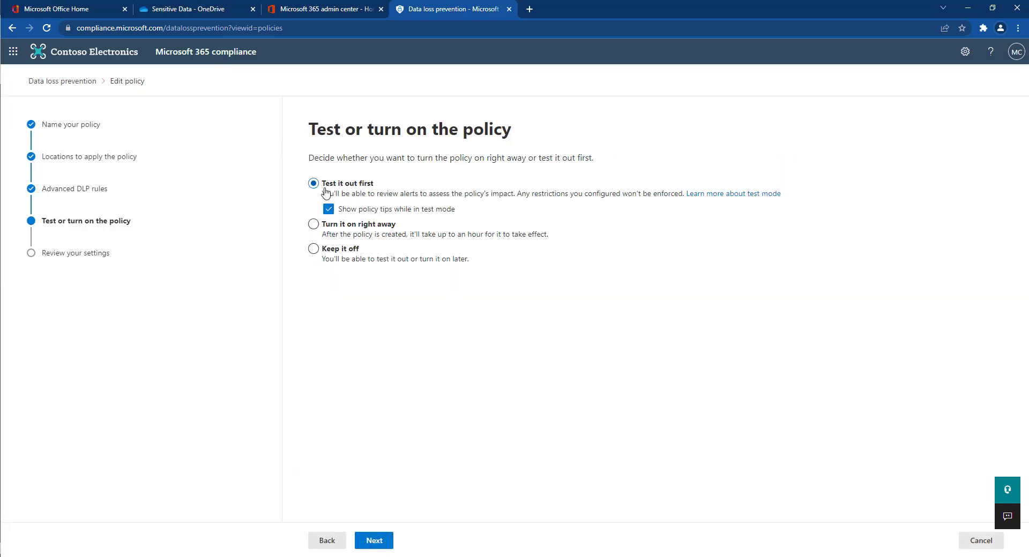
click(382, 542)
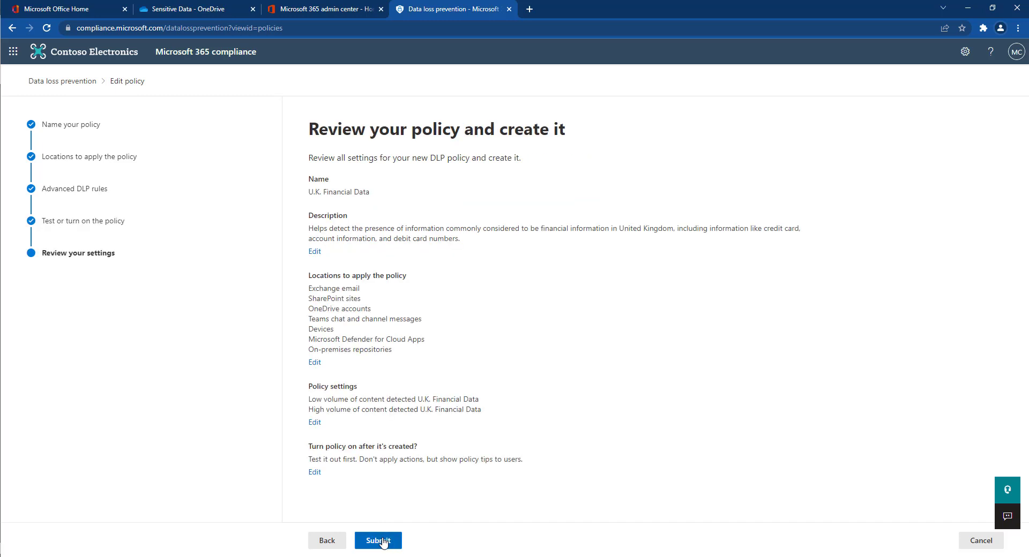
click(377, 540)
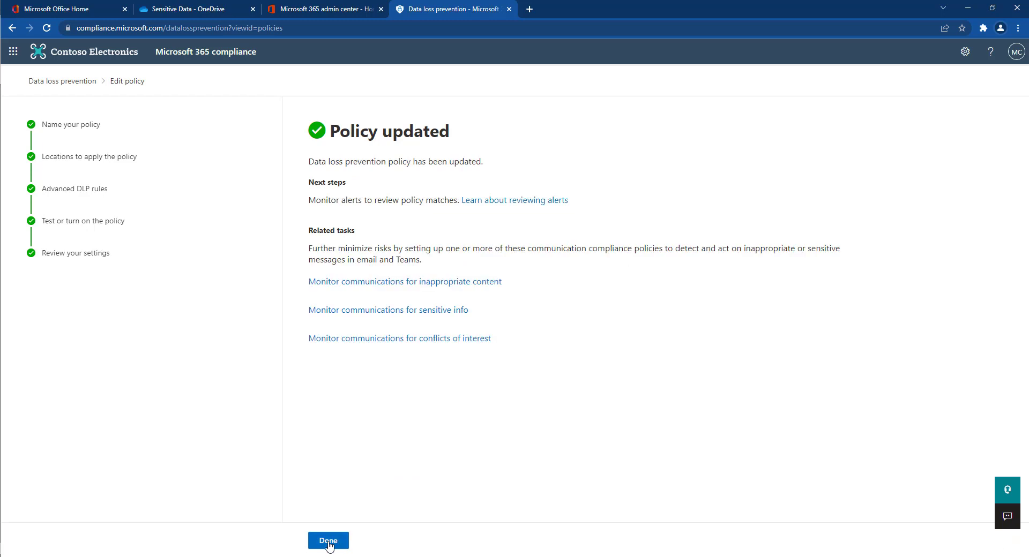
Finish the DLP wizard and open the Insider risk management settings.
click(325, 542)
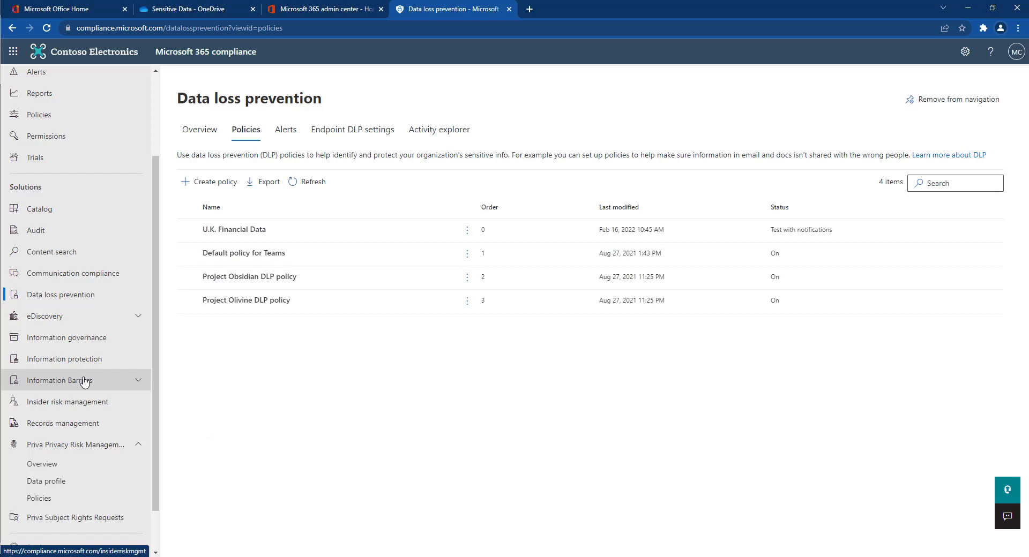
click(75, 402)
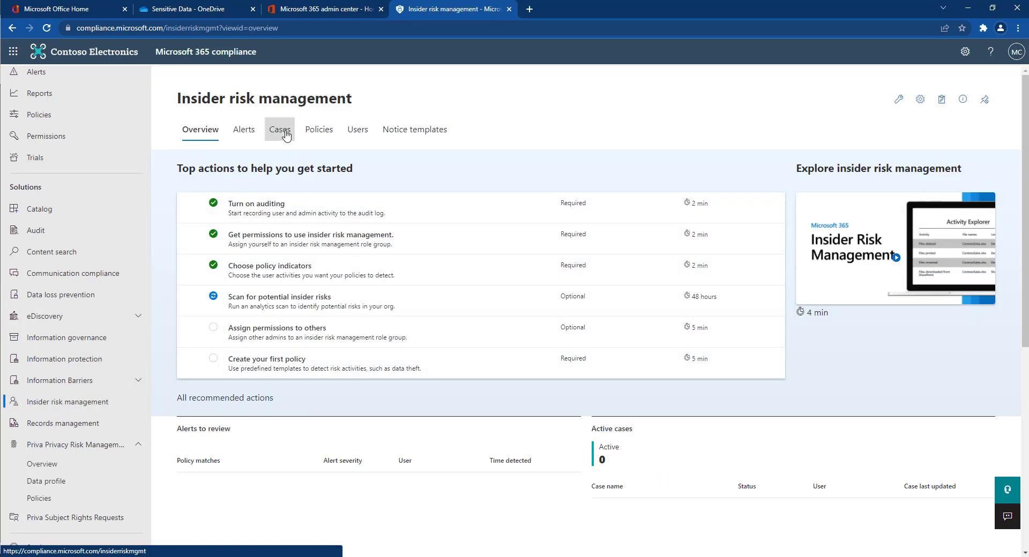
click(920, 100)
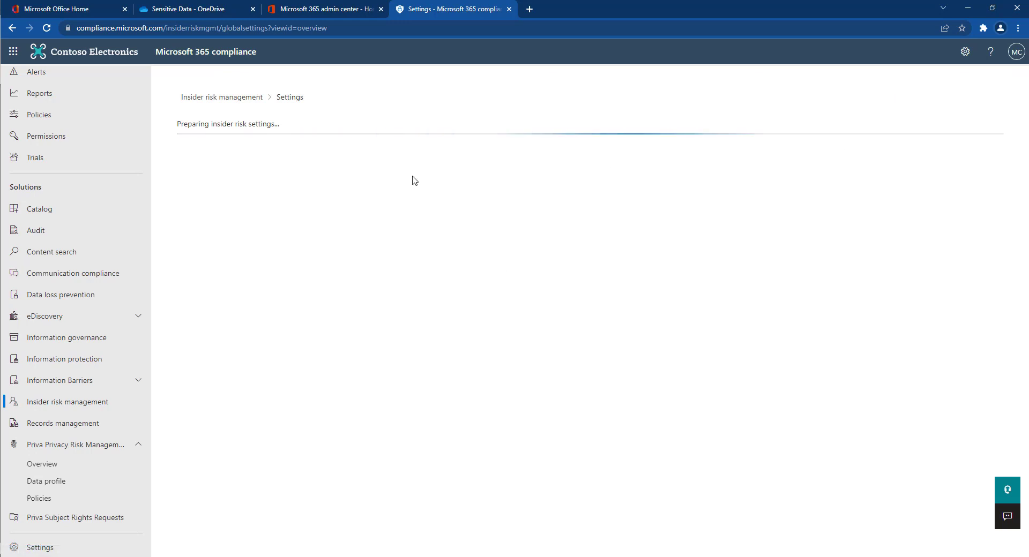
Select all Office policy indicators and risk score boosters, then save them.
click(270, 209)
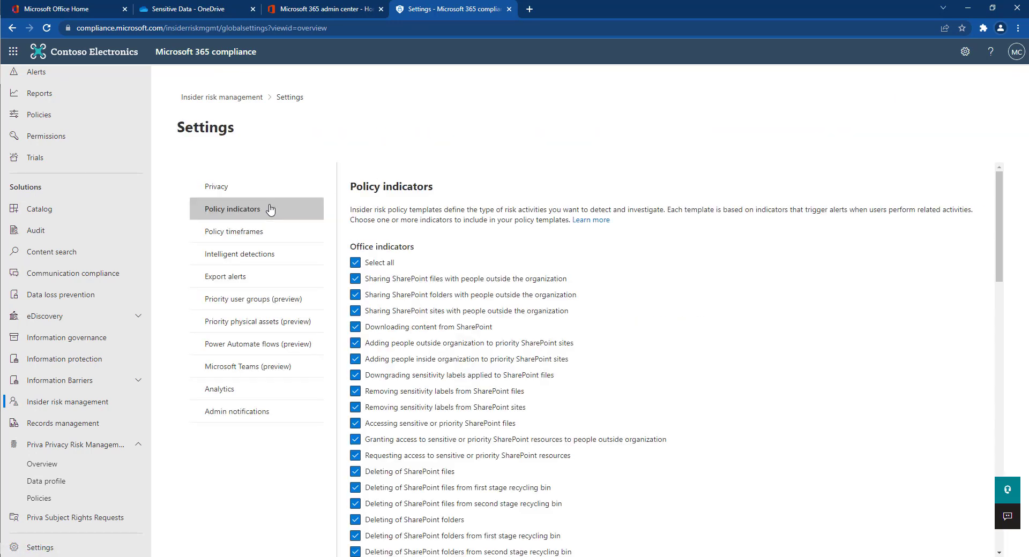
click(356, 264)
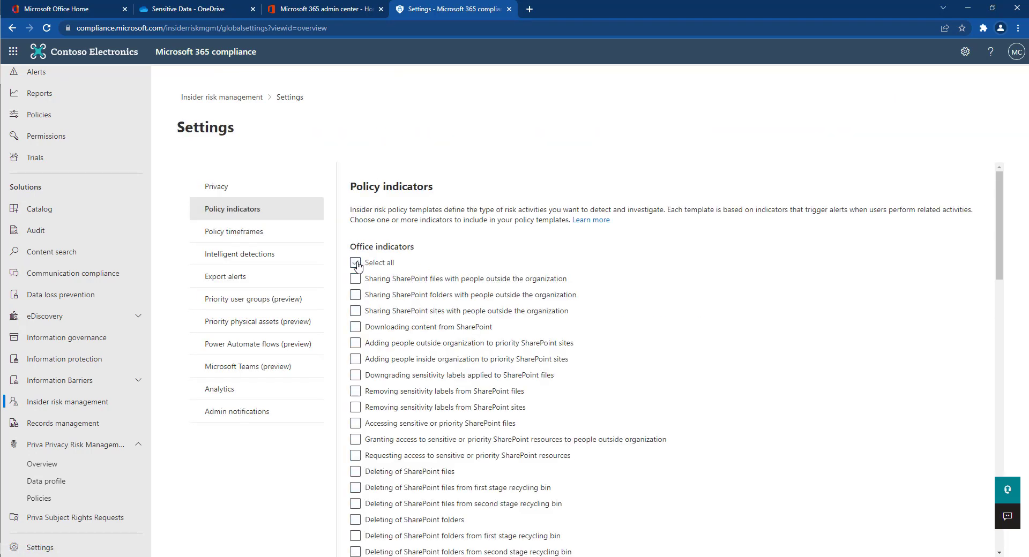
click(357, 265)
scroll(368, 466, down, 14)
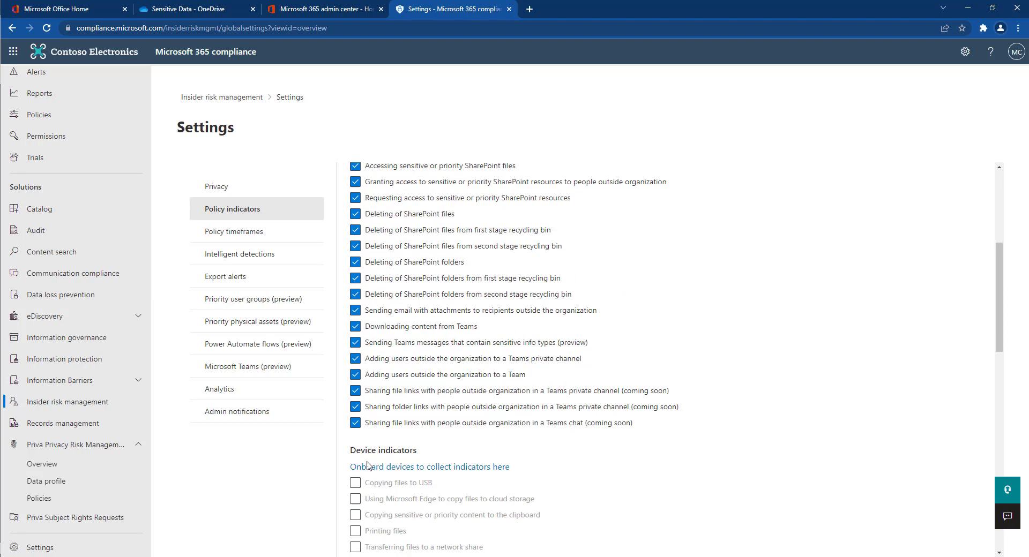
scroll(367, 465, down, 4)
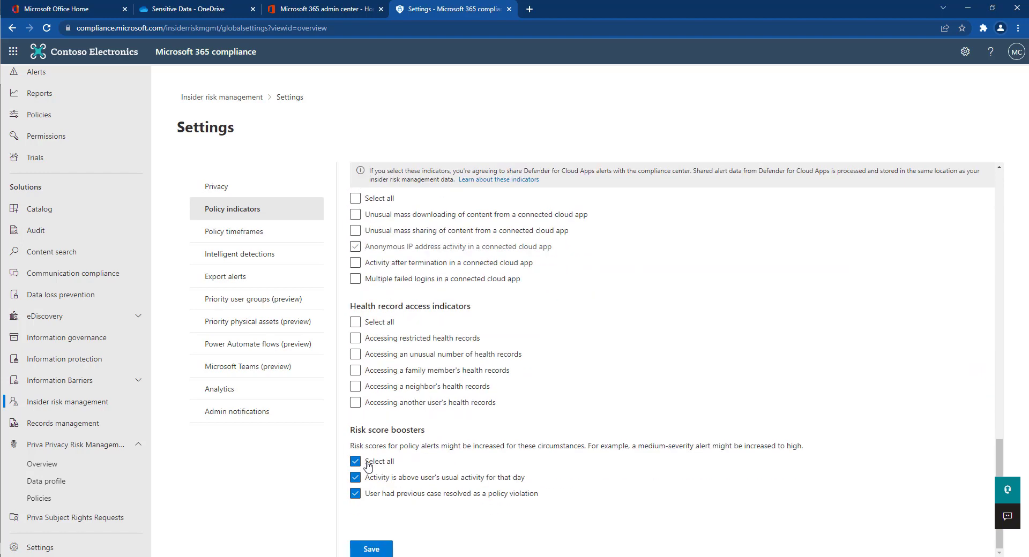
click(375, 550)
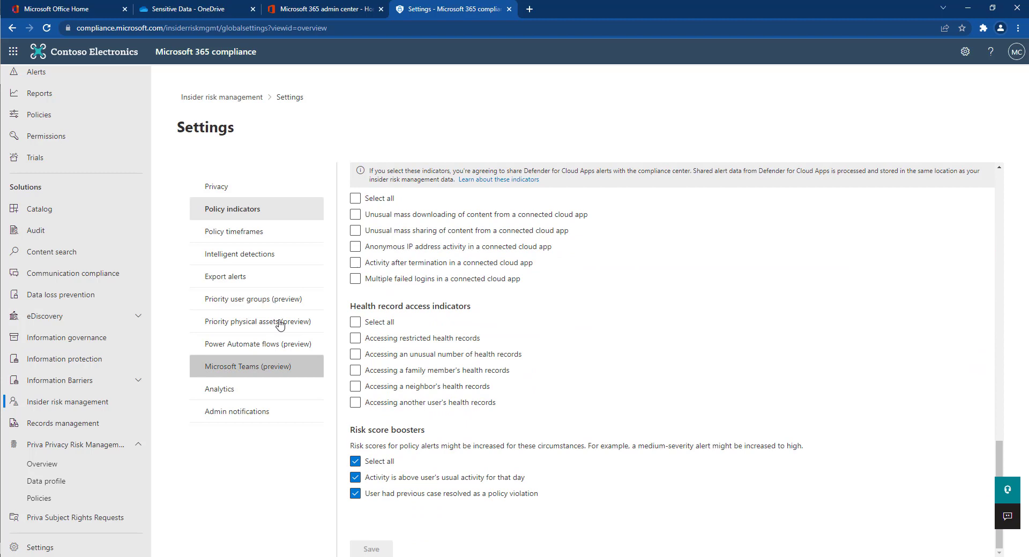
click(256, 242)
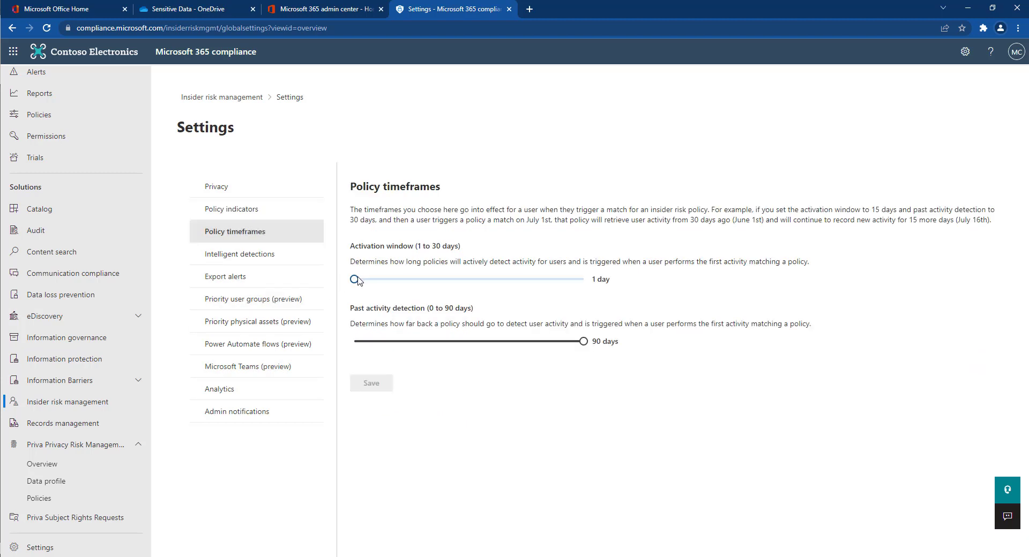
Adjust the activation window, turn insider risk analytics On and save it.
drag(357, 279, 354, 279)
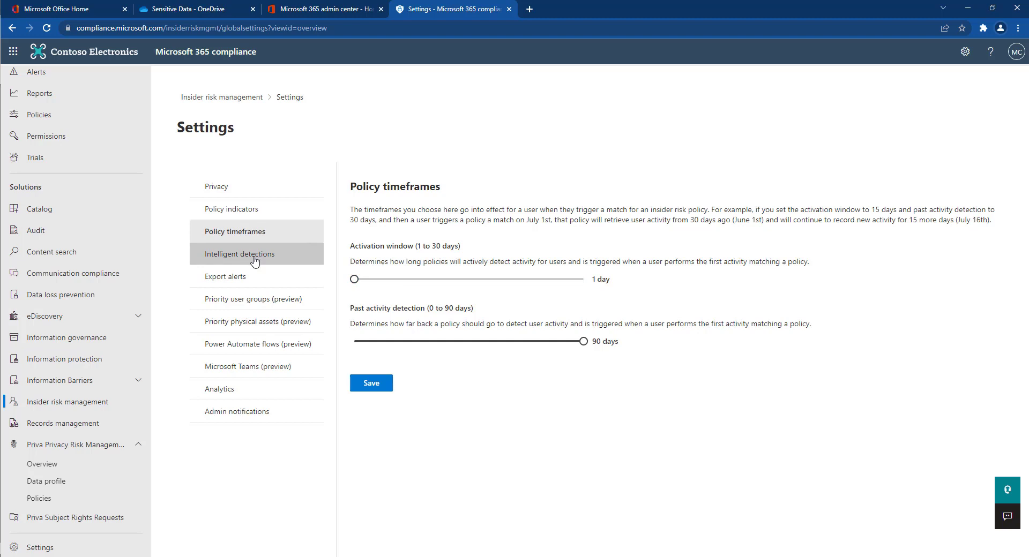
click(221, 389)
click(361, 270)
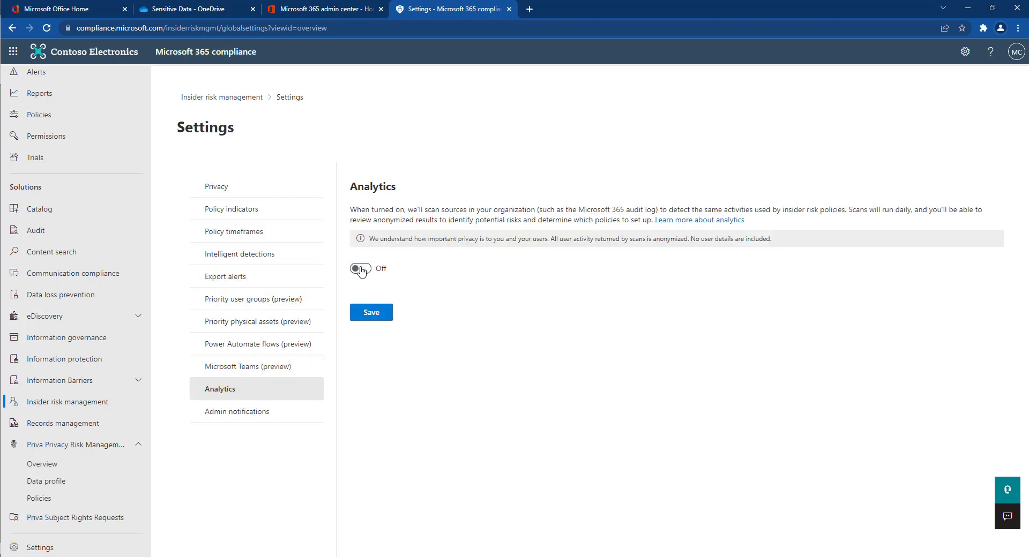
click(361, 271)
click(373, 314)
click(234, 99)
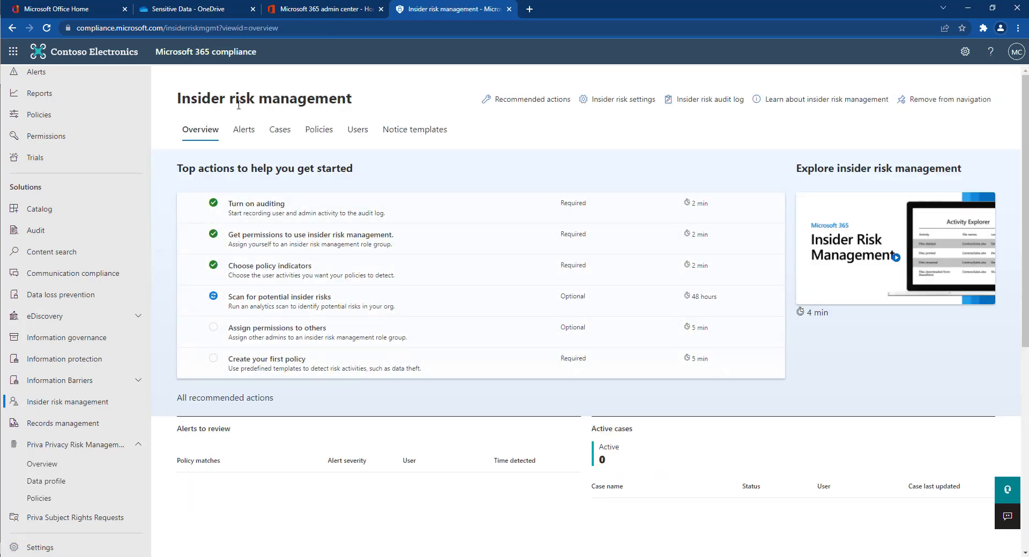
Start a General data leaks policy named 'Financial Leaks' covering all users and groups.
click(311, 134)
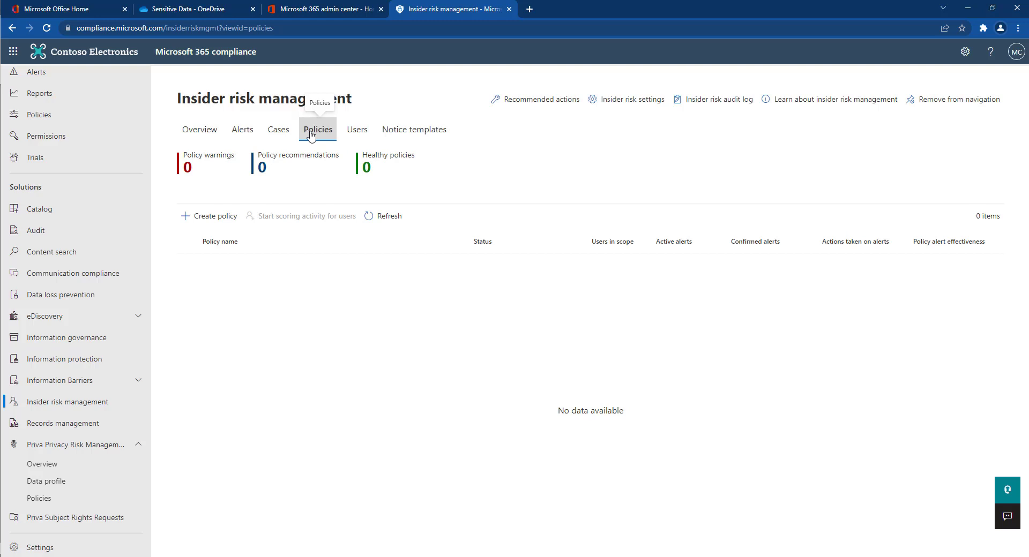
click(207, 214)
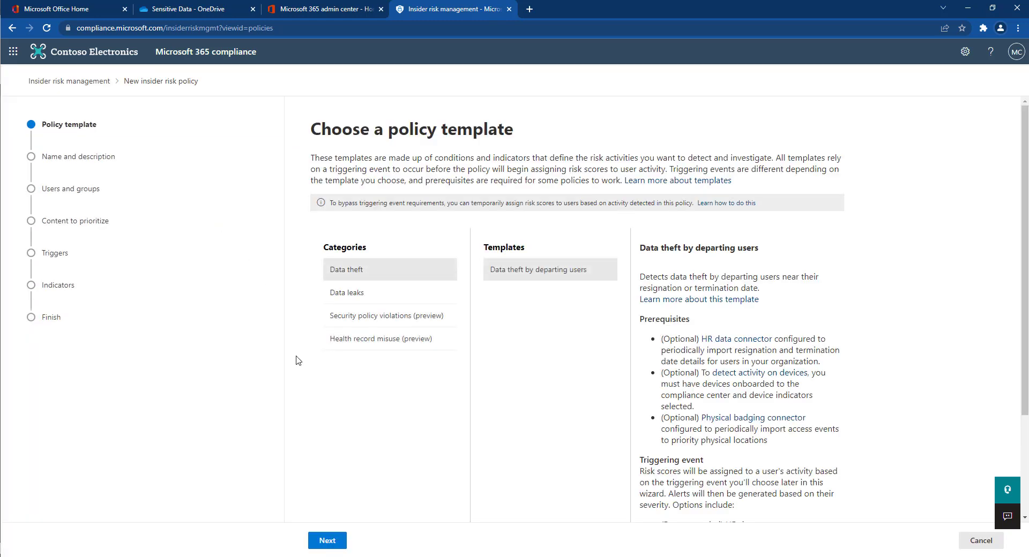
click(397, 293)
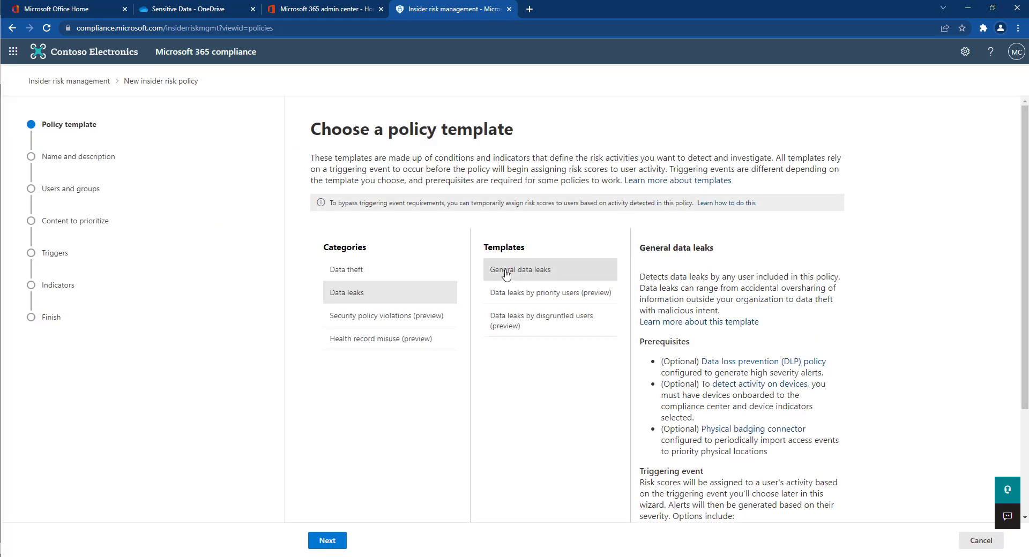
click(322, 542)
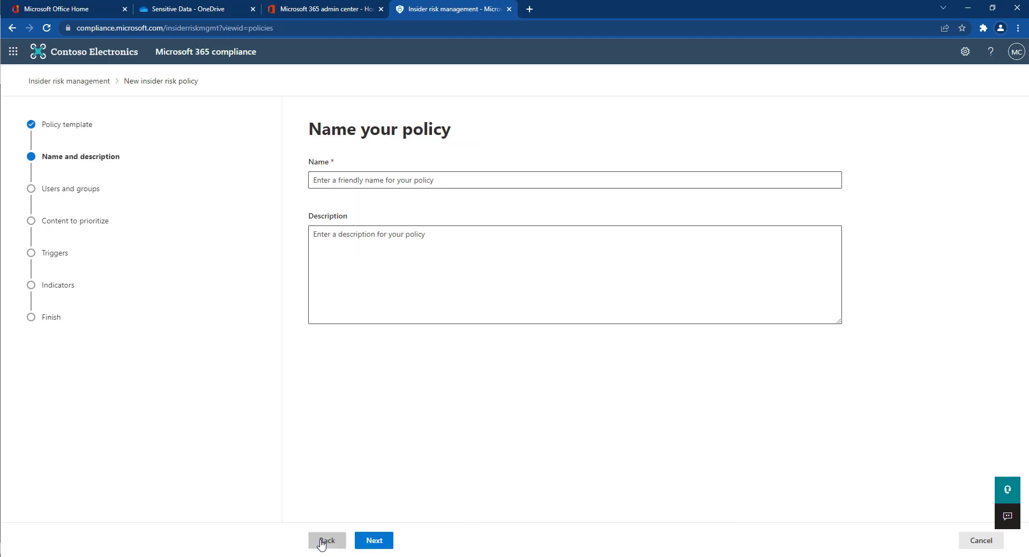
click(337, 180)
text(Financial Leaks)
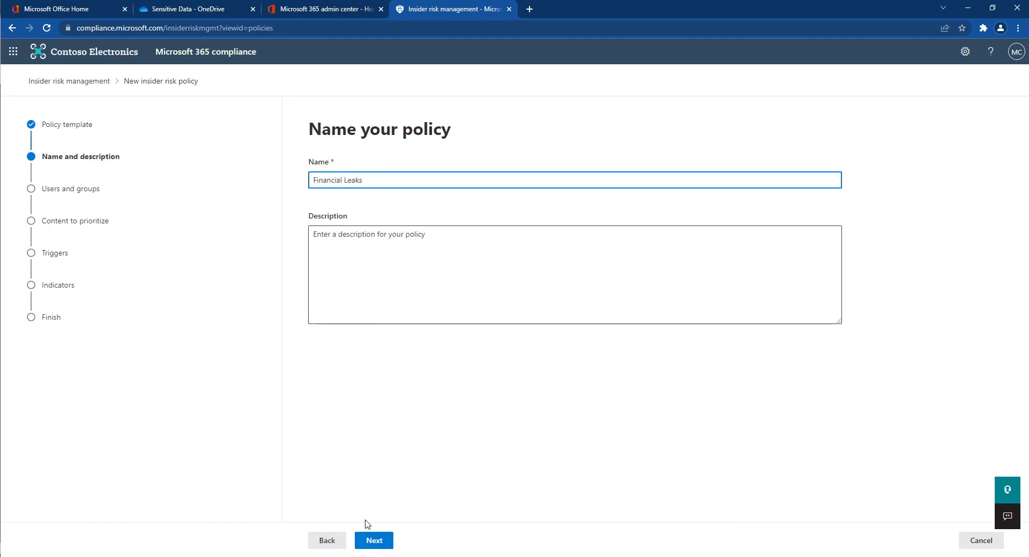
click(374, 541)
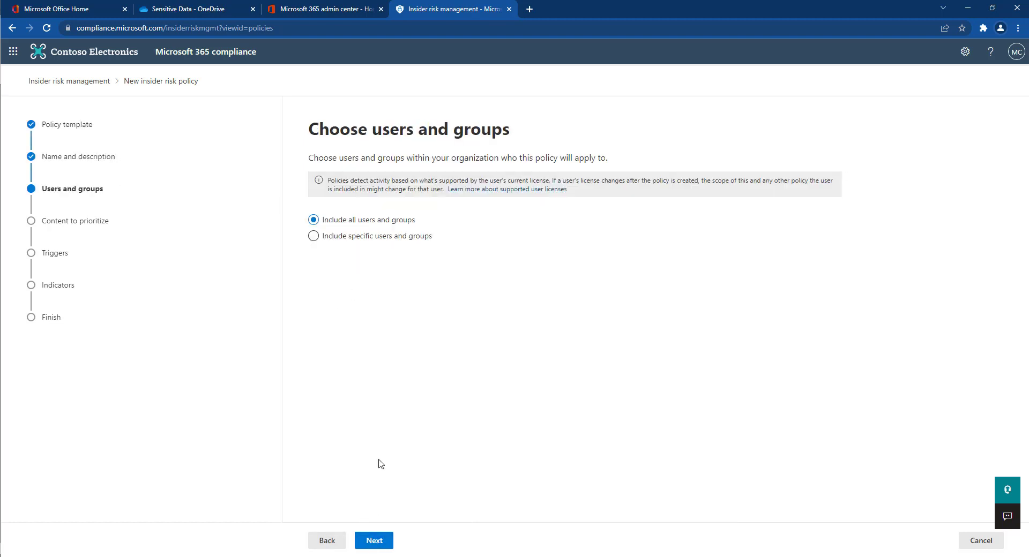
click(379, 541)
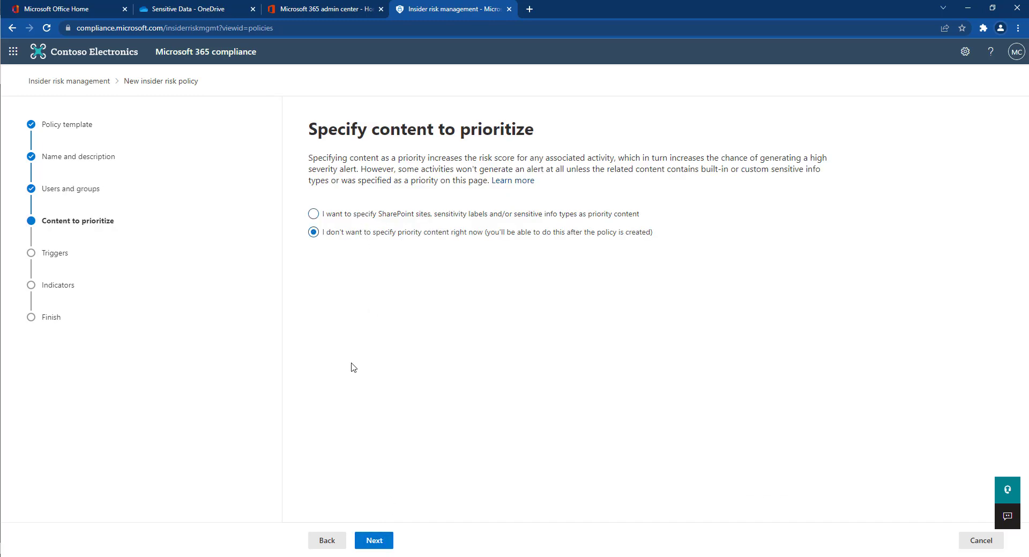
Set the U.K. Financial Data DLP policy as the trigger and continue past indicators.
click(375, 542)
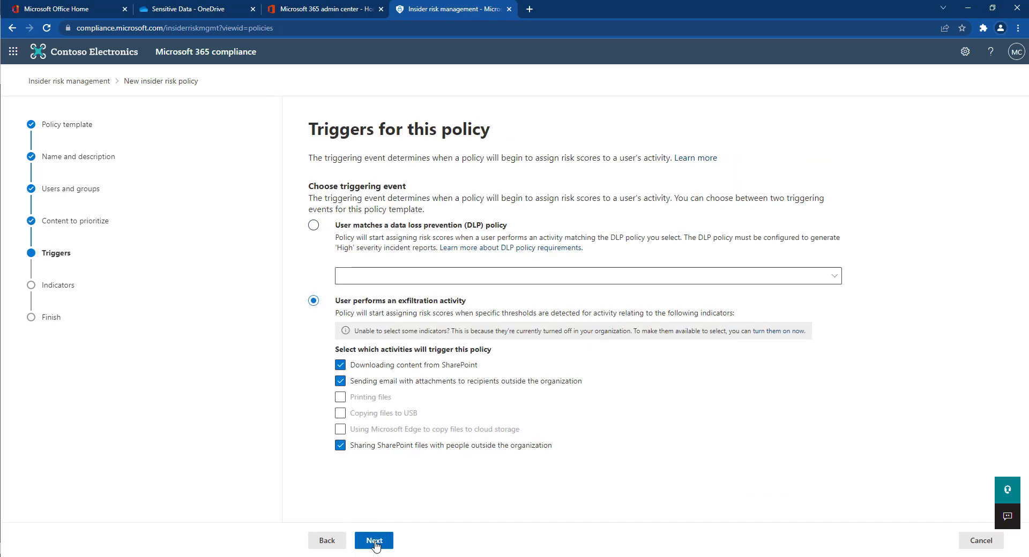
click(391, 230)
click(392, 276)
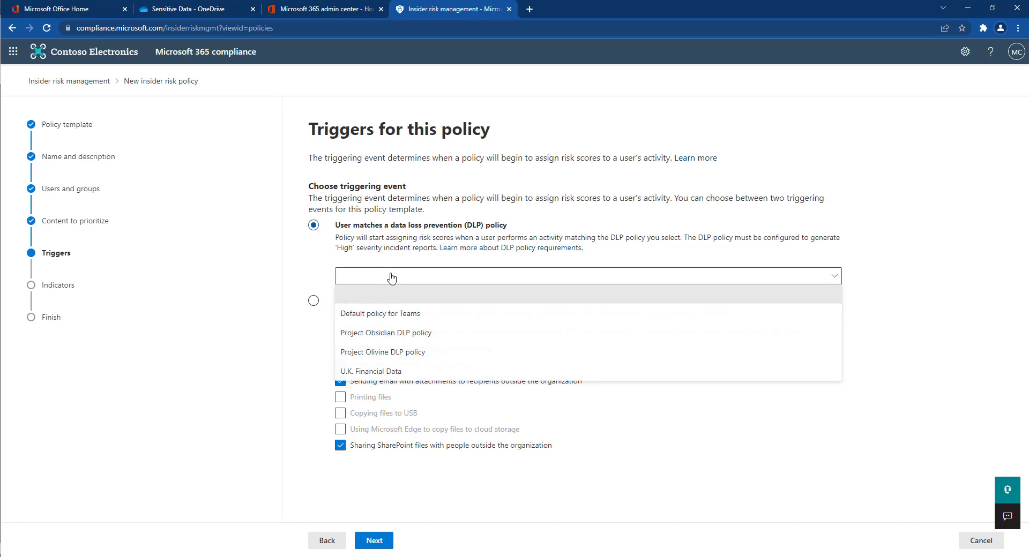
click(391, 370)
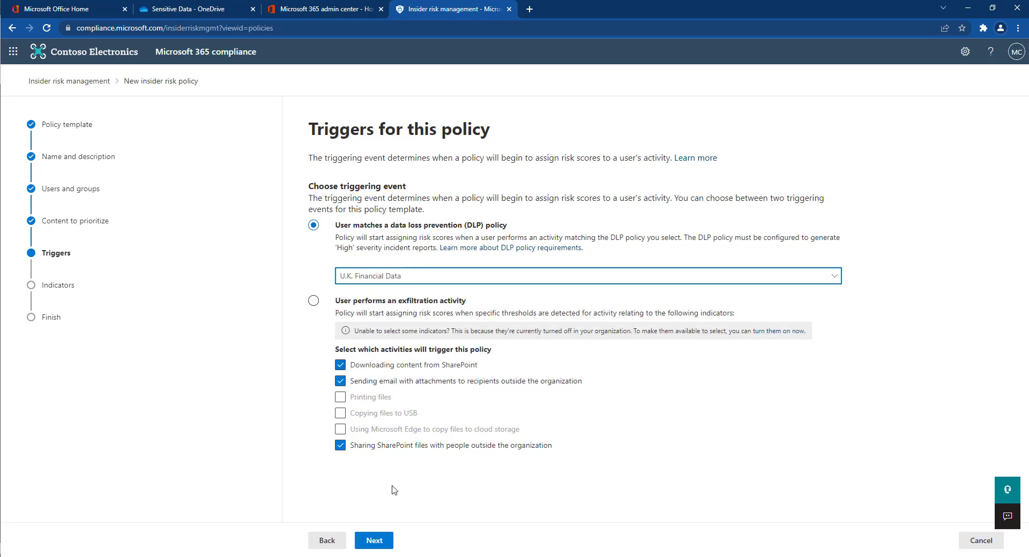
click(382, 542)
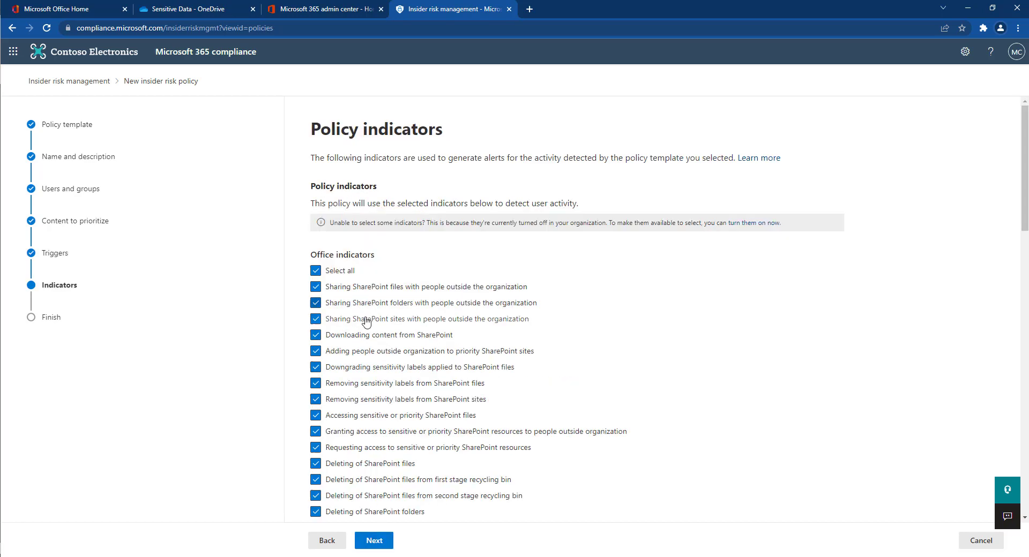
scroll(369, 339, down, 20)
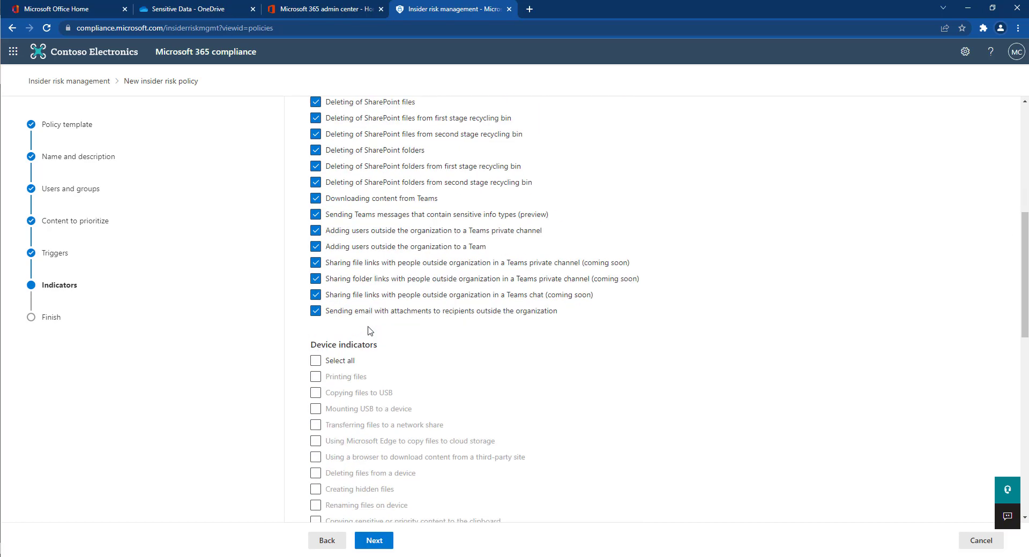
click(373, 541)
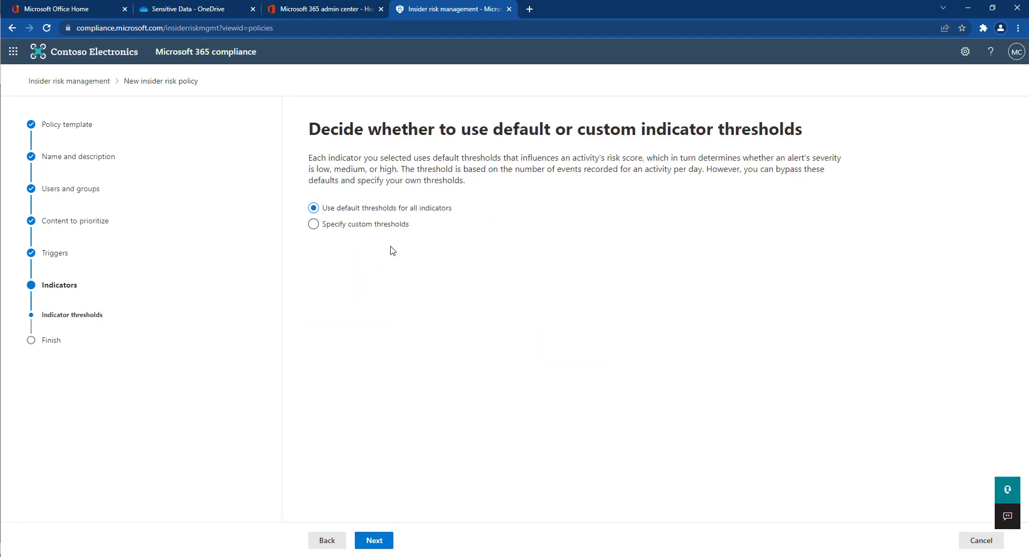
Specify custom indicator thresholds, entering 1, 2 and 3 events per day in each set.
click(387, 225)
drag(324, 271, 305, 269)
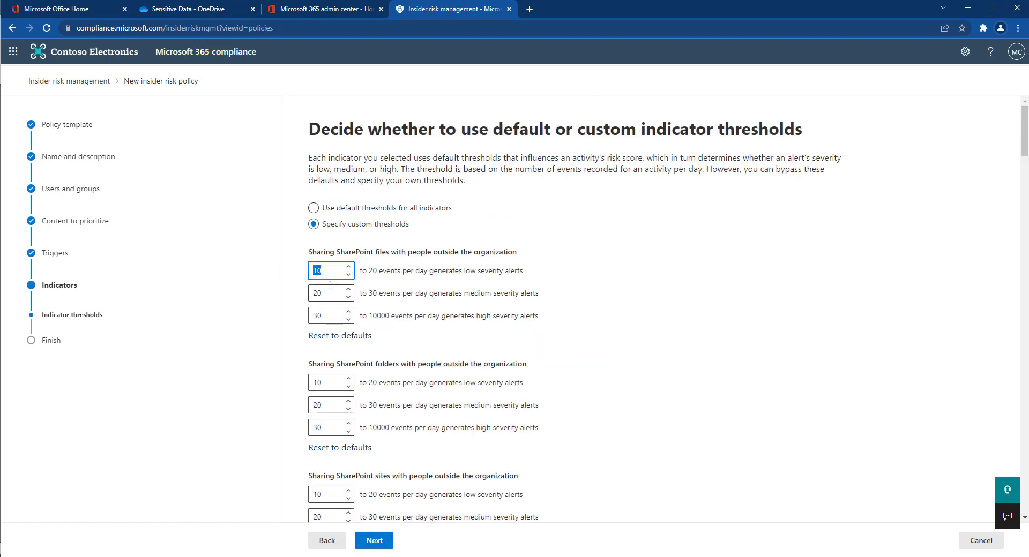
text(1)
key(Tab)
text(2)
key(Tab)
text(3)
drag(330, 382, 291, 391)
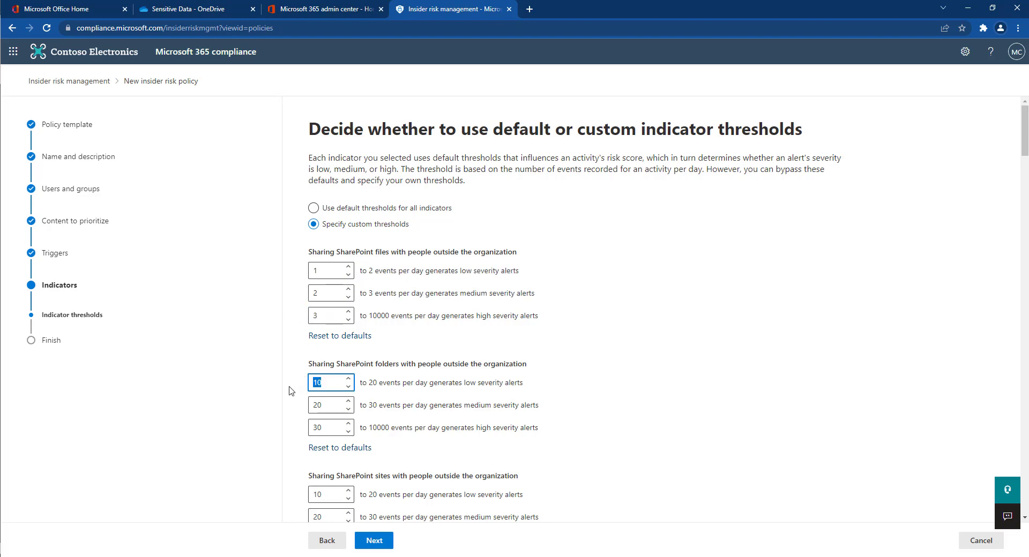
text(1)
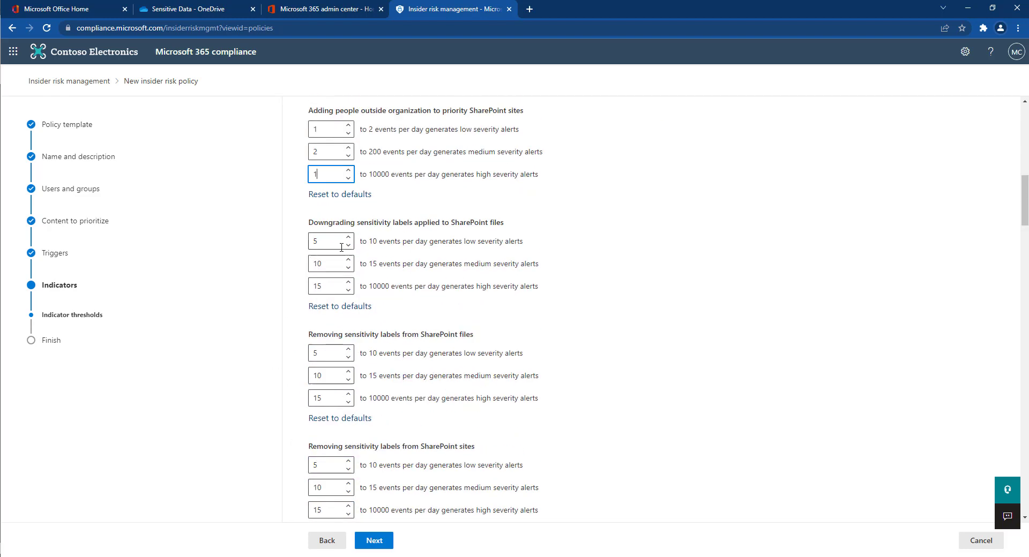
text(	2	3	1	2	3	1	2	3	1	2	1	1)
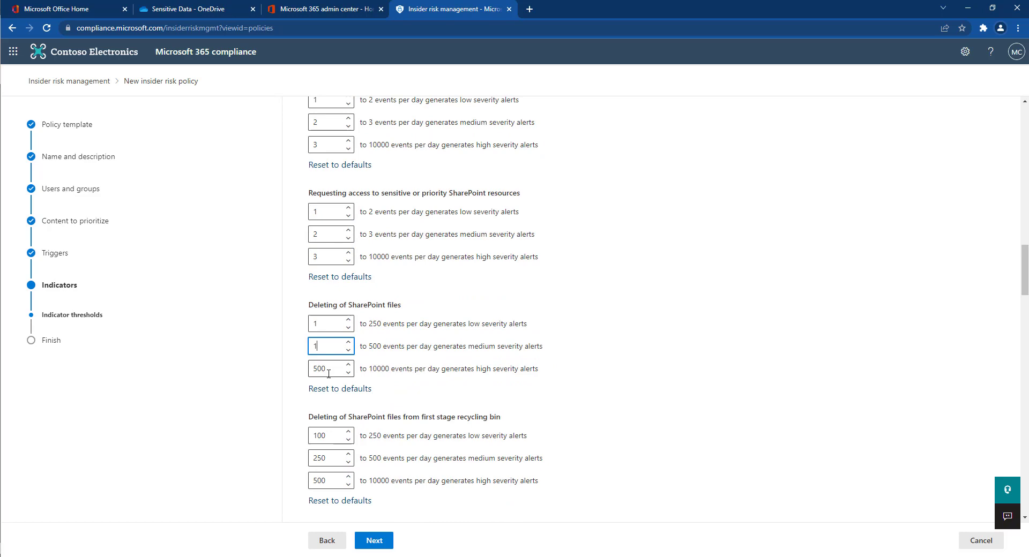
text(	2	3	1	2	3	1	2	3	1	2	3	1	2	3	1	2	3	1	1	3	1	2	3	1	2	3	1	2	3	1	2	3	1	2	3	1	2	1)
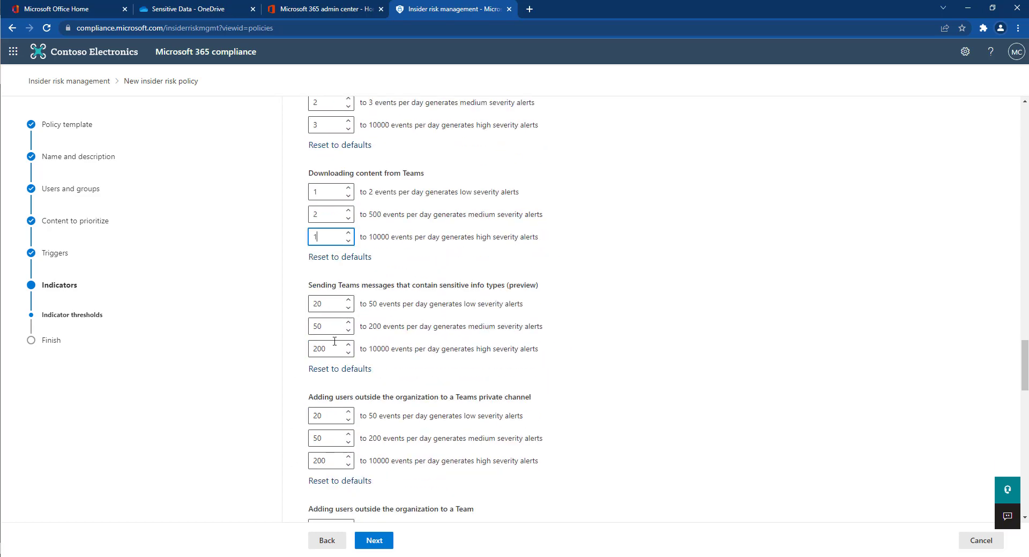
text(	1	2	3	1	2	3	1	2	3	1	2	3	1	2	3	1	2	)
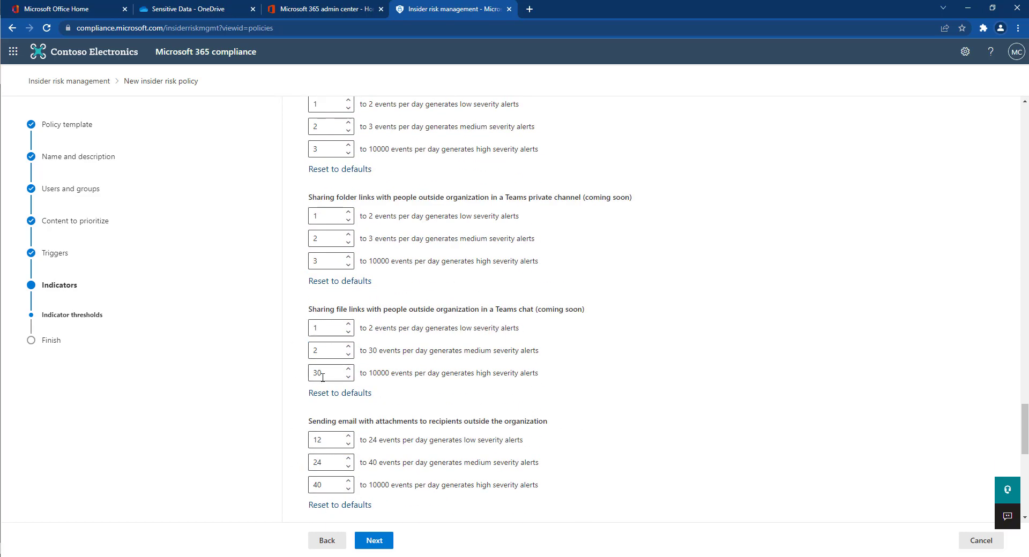
text(3	1	2	3	1	2	3	1	2	3	1	2	3	1	2	3)
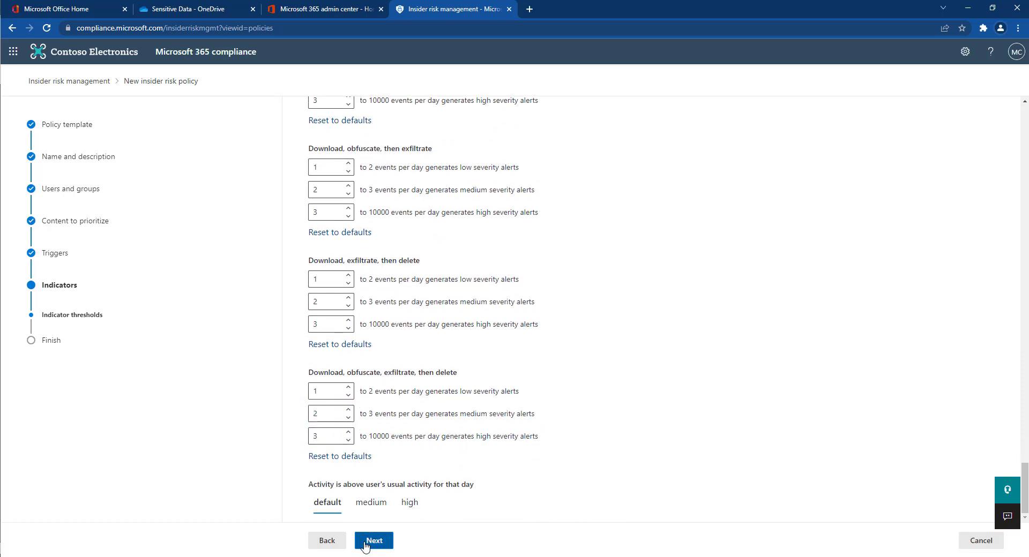
Review and submit the Financial Leaks policy, then close the wizard.
click(365, 545)
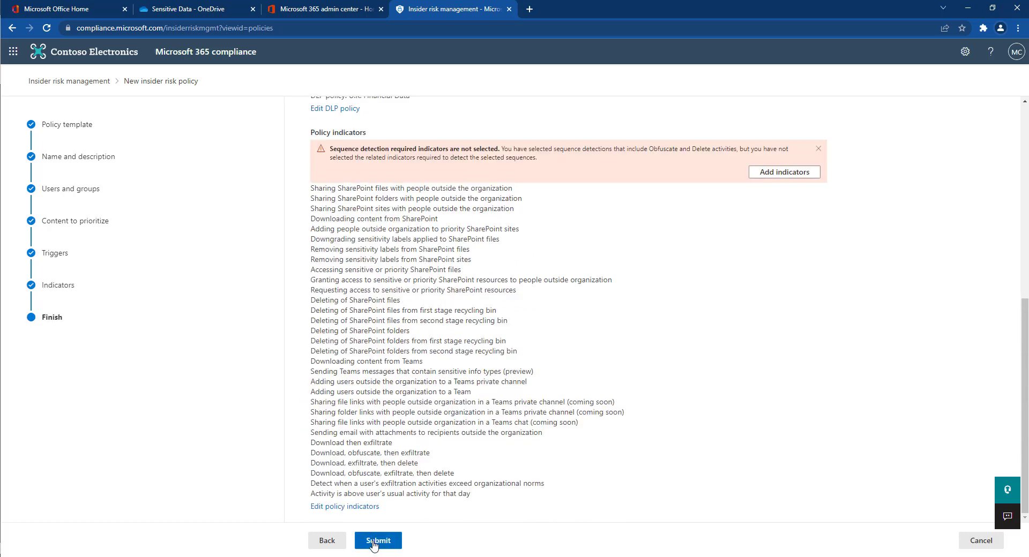
click(374, 543)
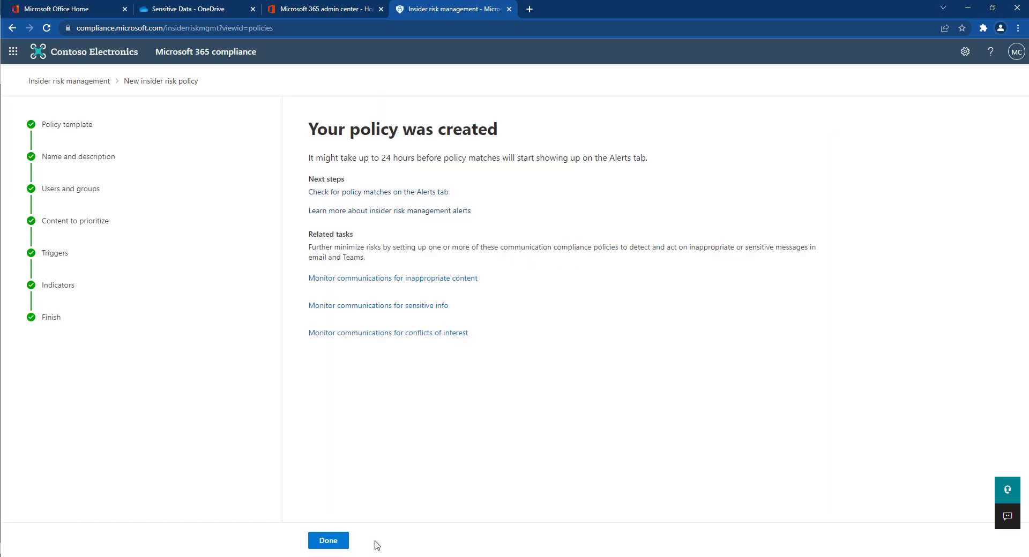
click(338, 543)
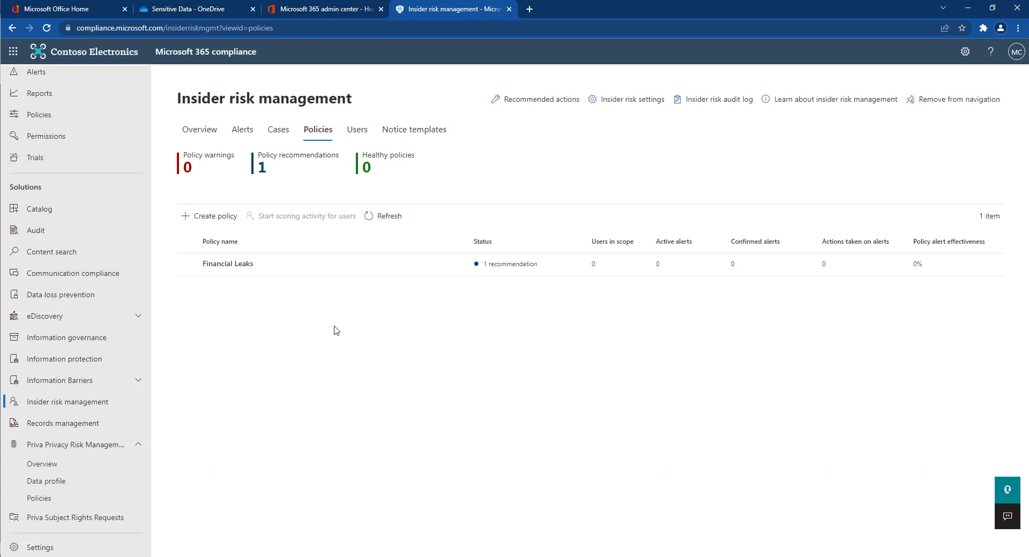
From the insider risk overview, open the Assign permissions to others task.
click(194, 131)
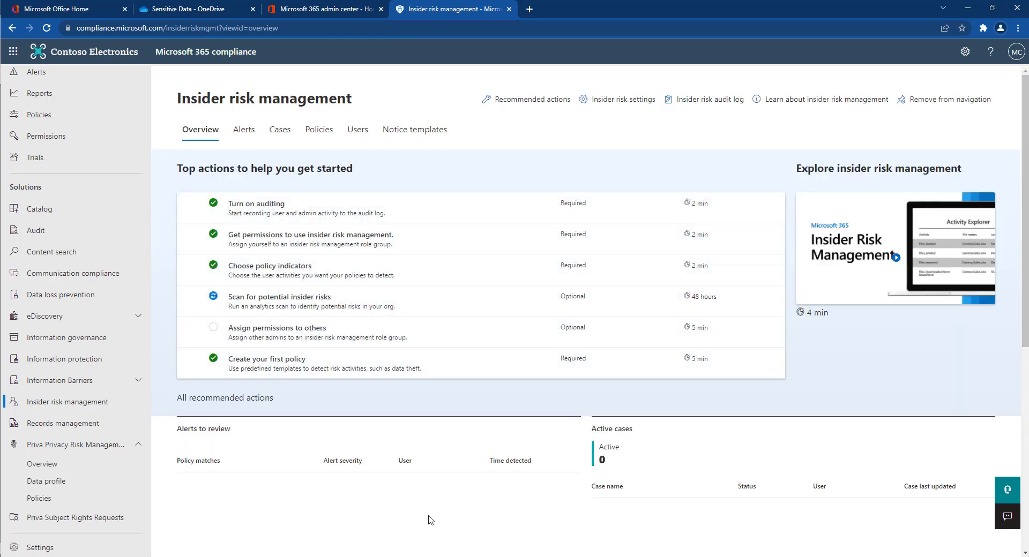
click(404, 336)
Find the Insider Risk Management Admins role group among Compliance center roles by searching 'insider'.
click(776, 542)
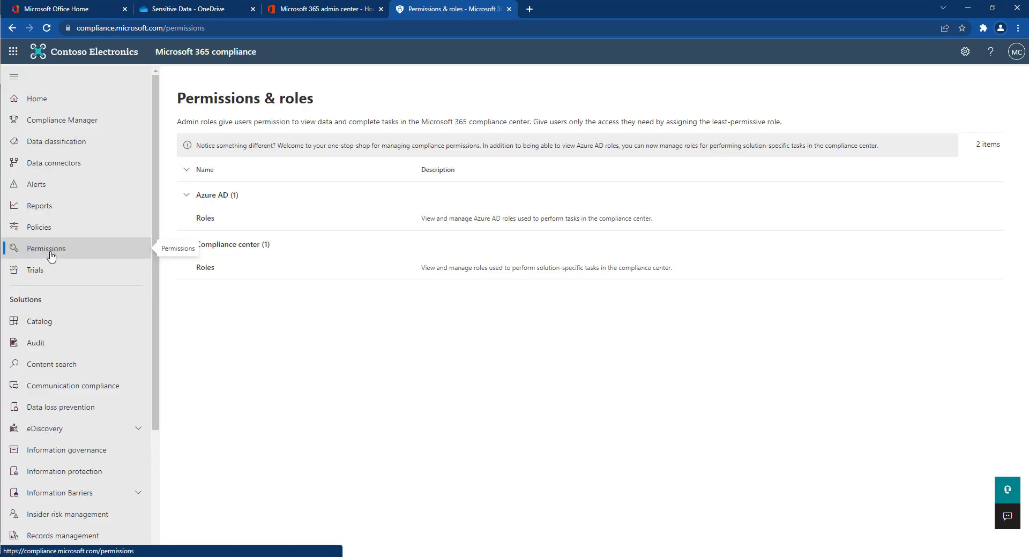
click(204, 269)
click(322, 258)
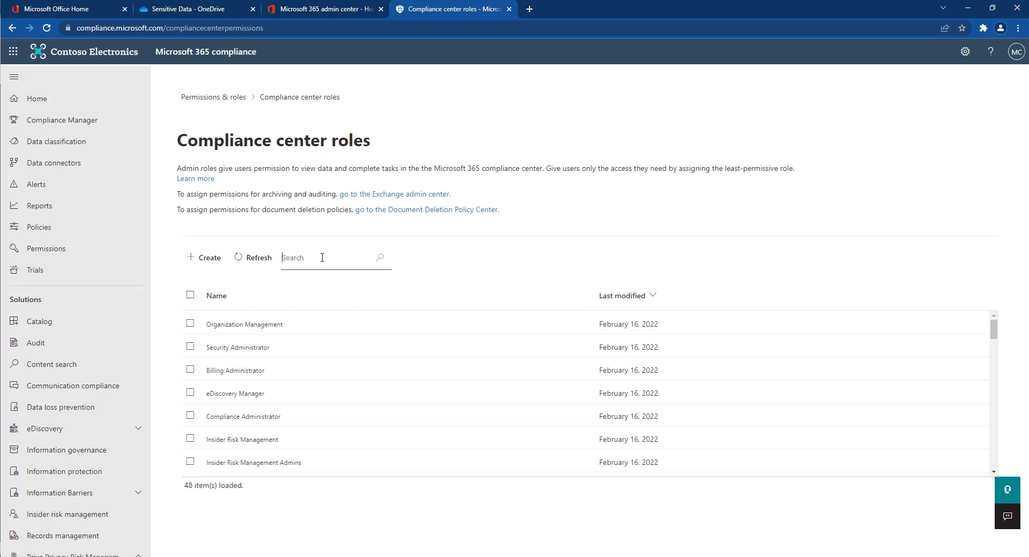
click(380, 258)
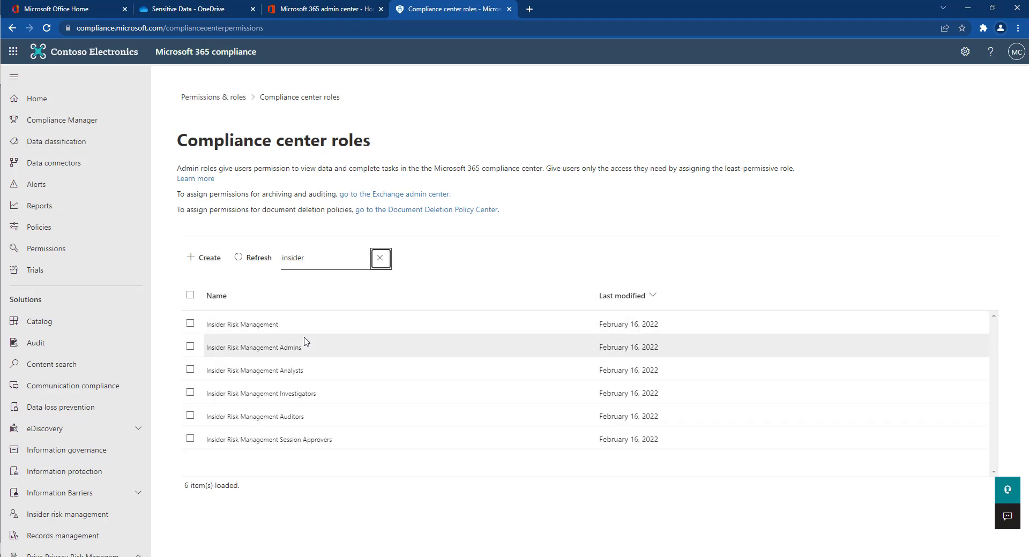
click(307, 346)
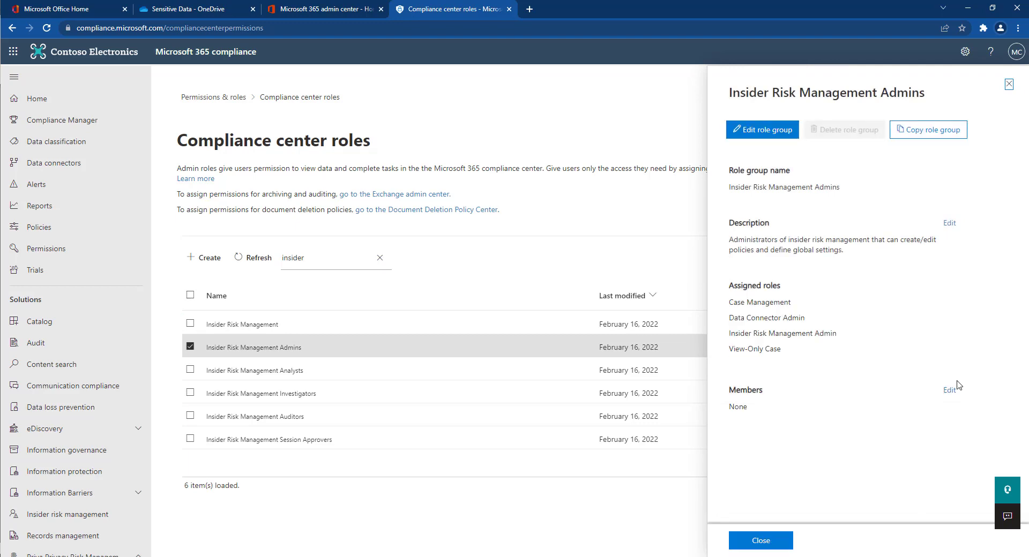
Add the searched user as a member of the role group and save.
click(949, 387)
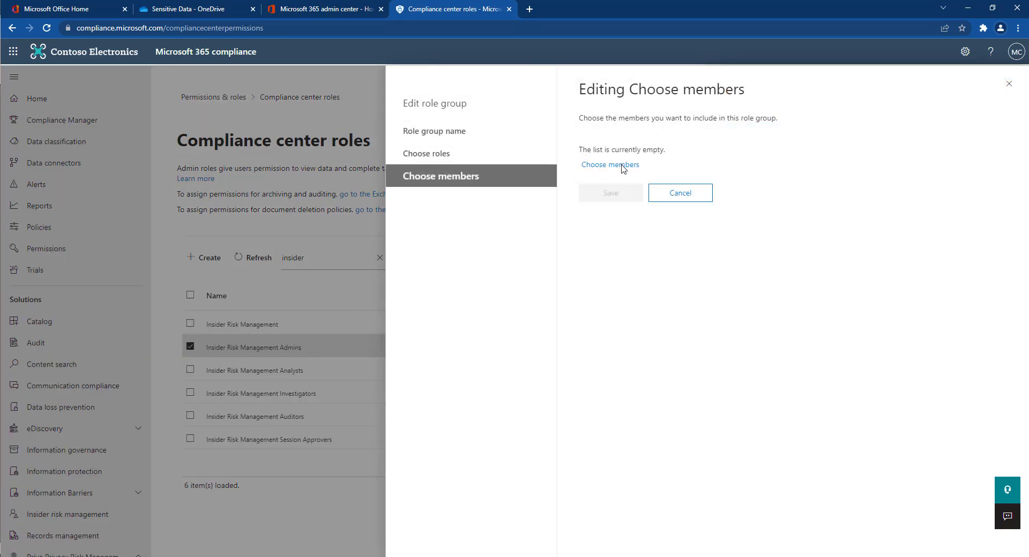
click(627, 164)
click(552, 132)
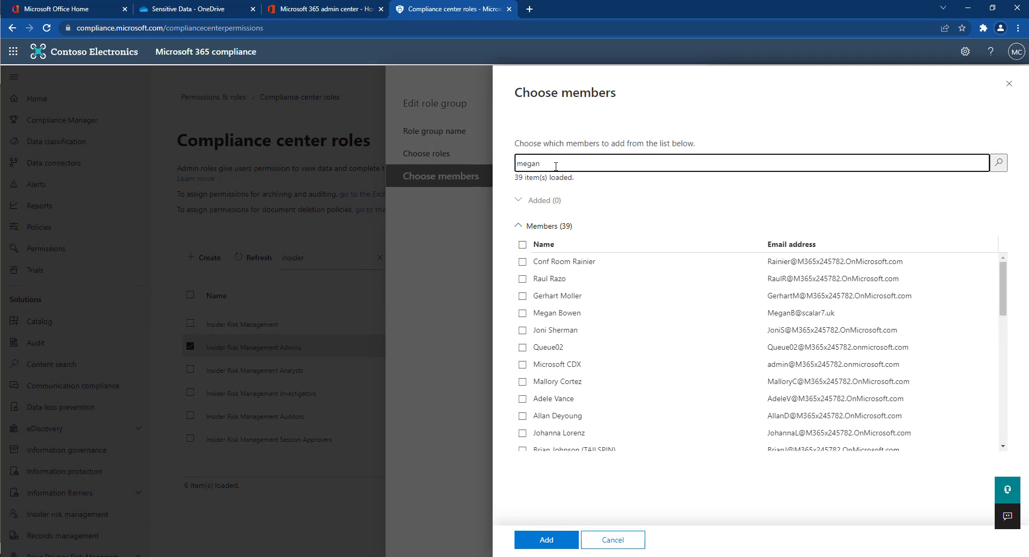
key(Return)
click(522, 262)
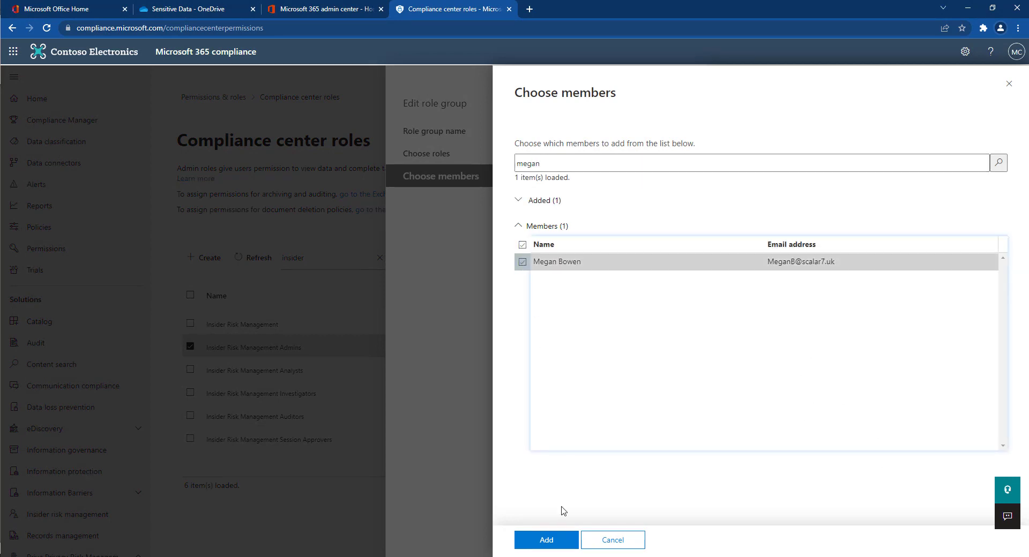
click(546, 539)
click(547, 540)
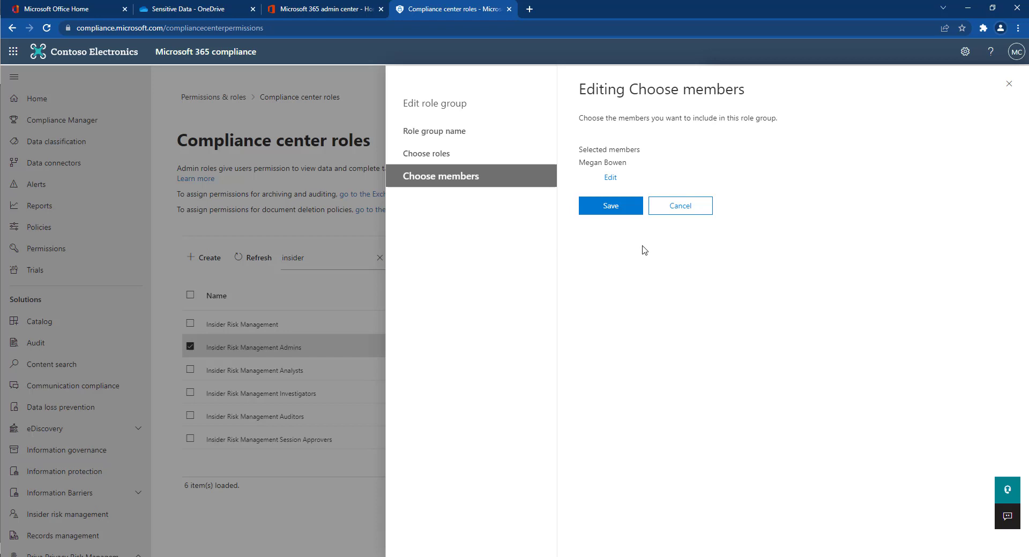
click(620, 211)
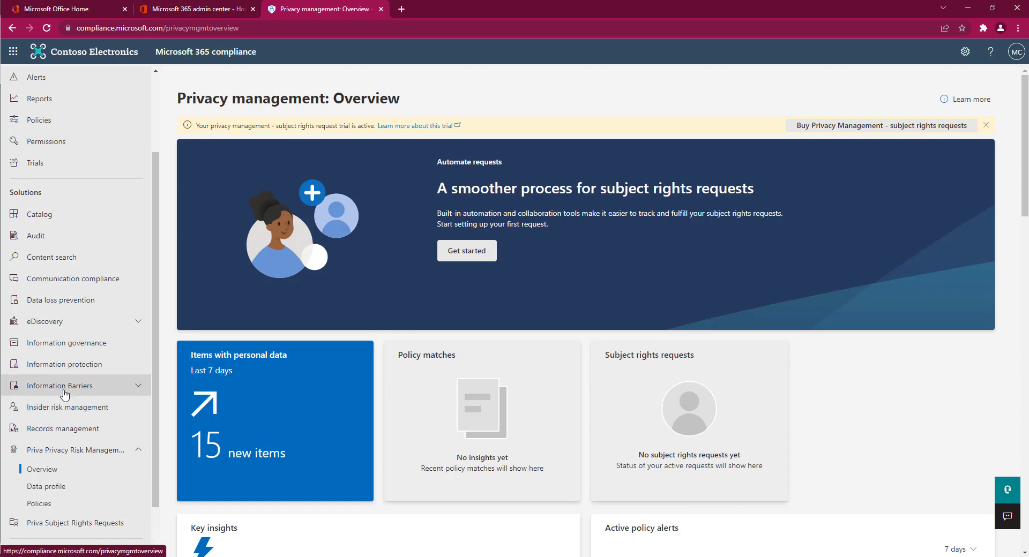
Open the most recent Financial Leaks alert and view its Activity explorer.
click(64, 409)
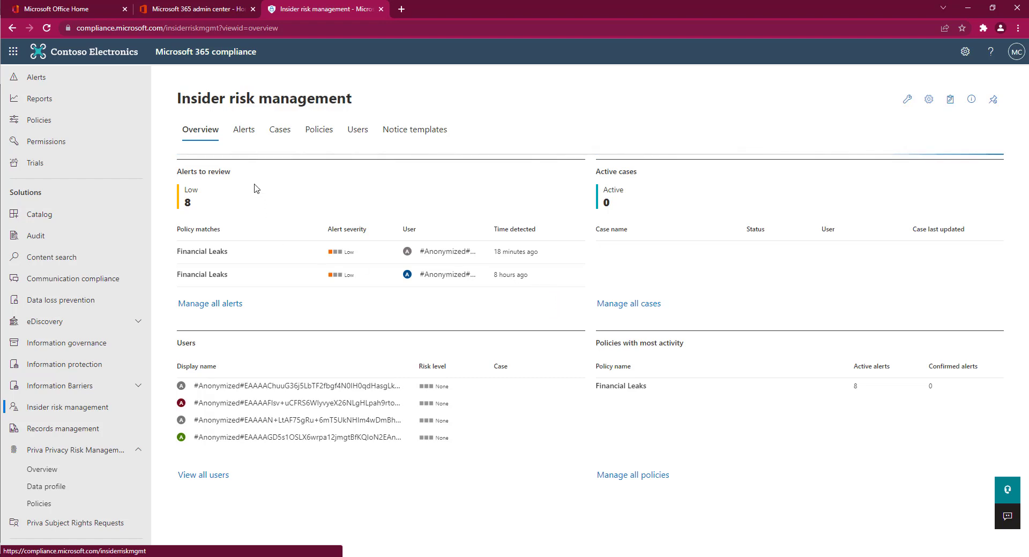
click(244, 130)
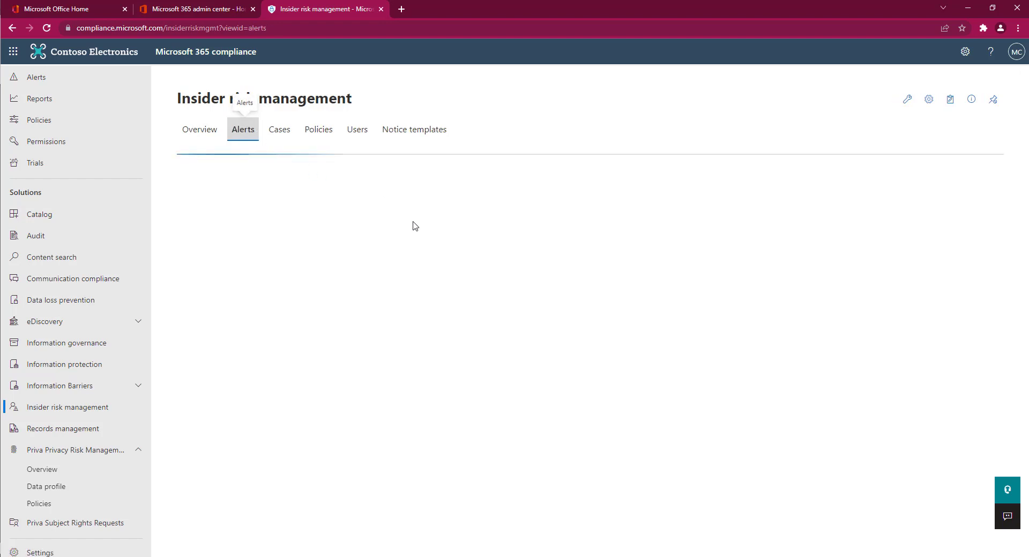
scroll(480, 296, down, 1)
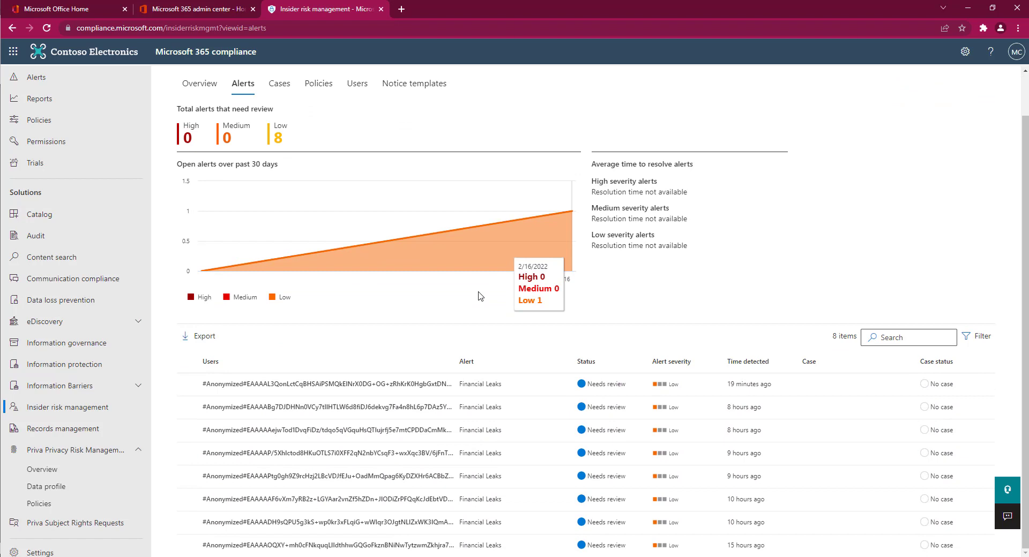
click(387, 391)
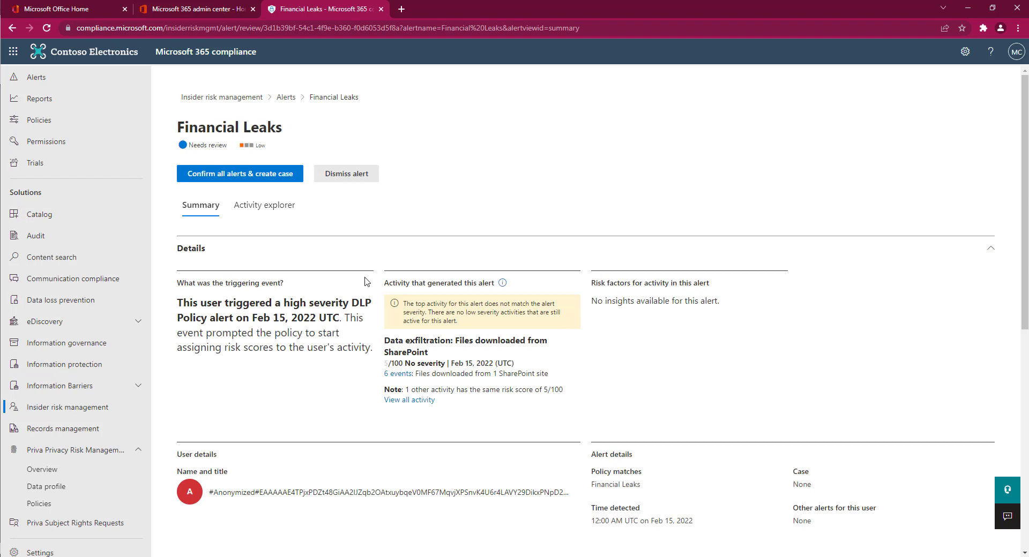
click(274, 209)
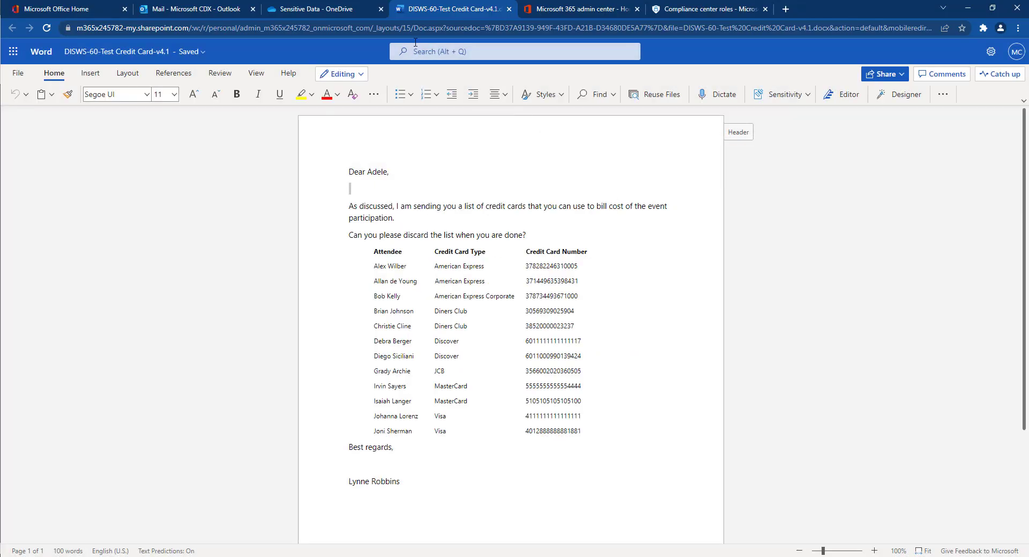
Download DISWS-60-Test Credit Card-v4.1.docx from the OneDrive Sensitive Data folder.
click(300, 9)
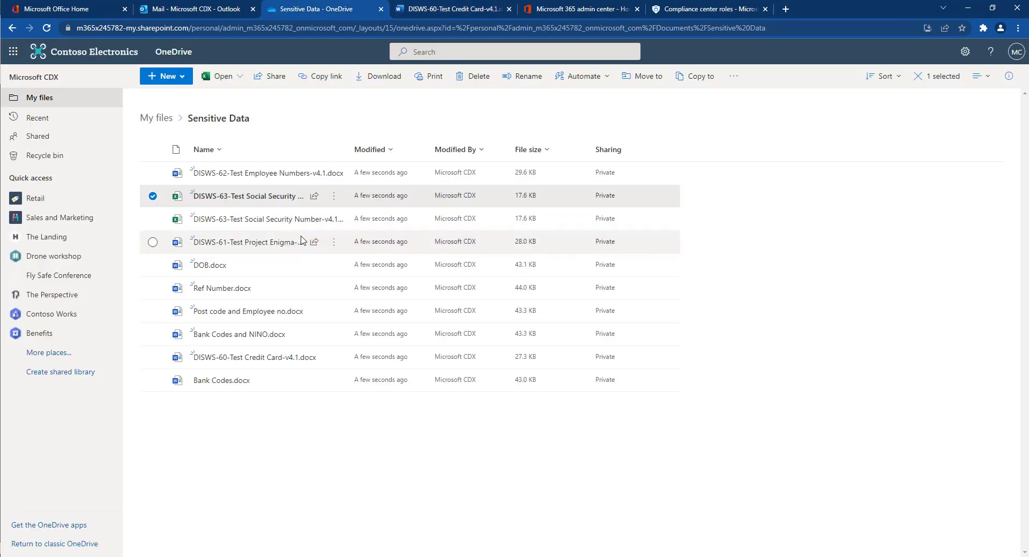
click(334, 357)
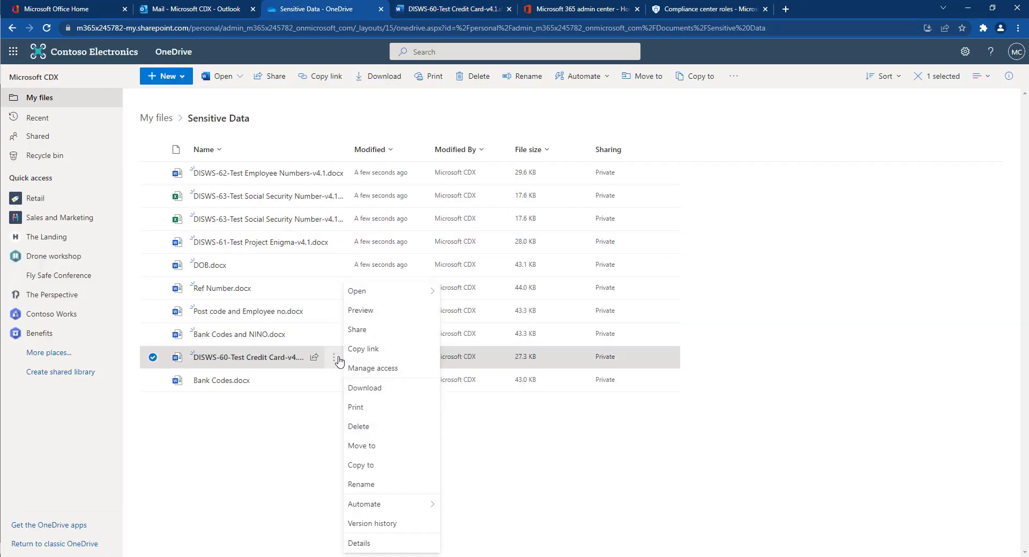
click(359, 388)
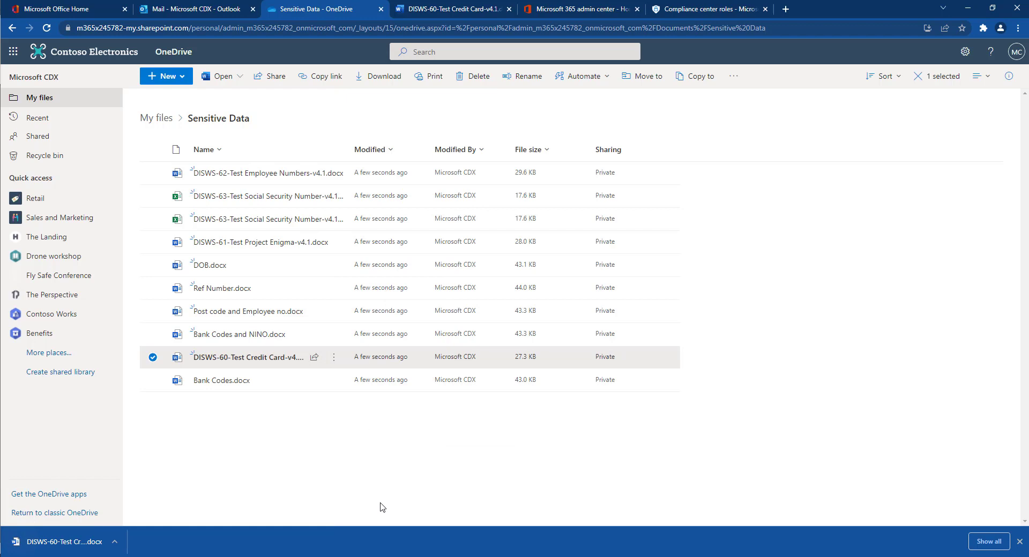
click(1019, 541)
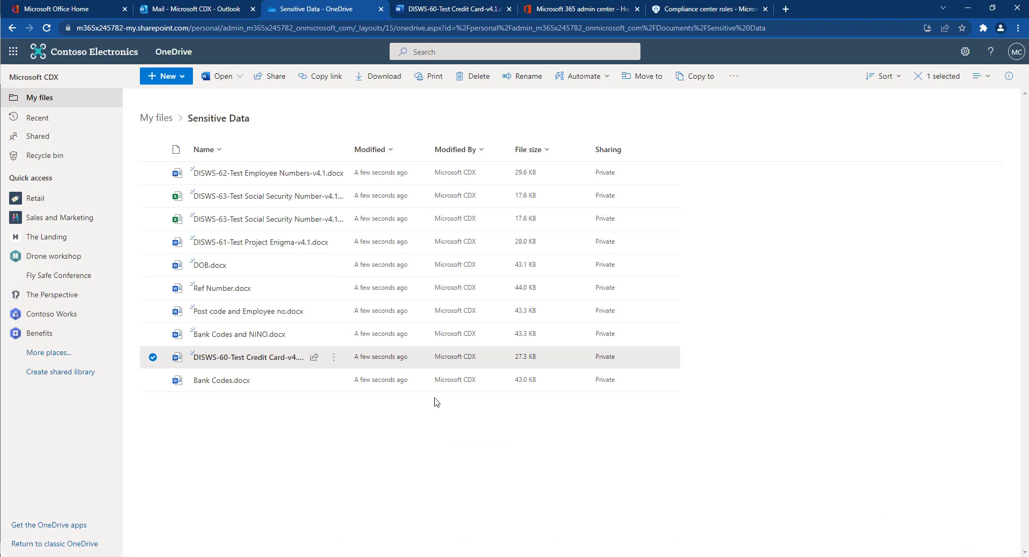
Address the draft Outlook email to the external recipient.
click(196, 12)
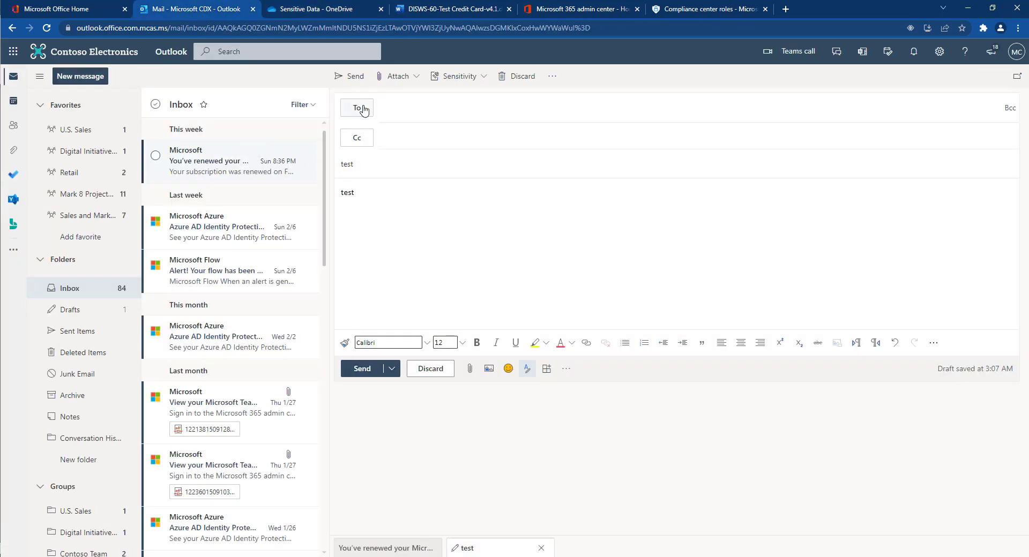
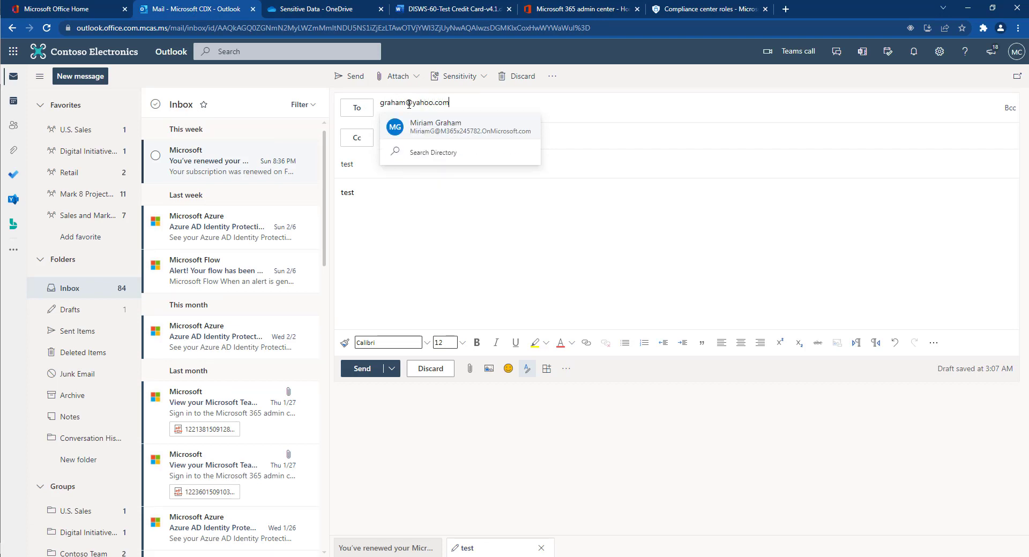
click(426, 126)
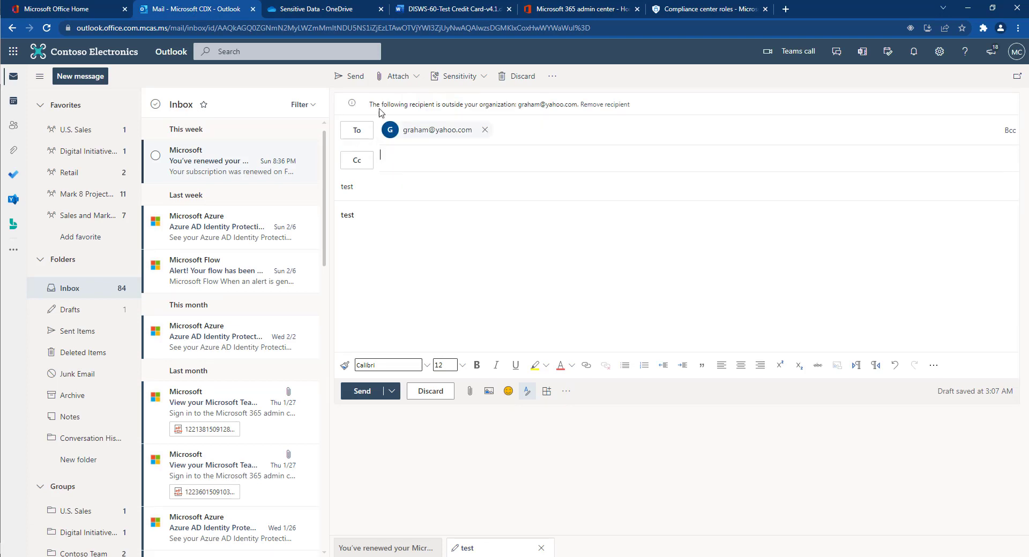
Attach a copy of DISWS-60-Test Credit Card-v4.1.docx from OneDrive's Sensitive Data folder.
click(397, 76)
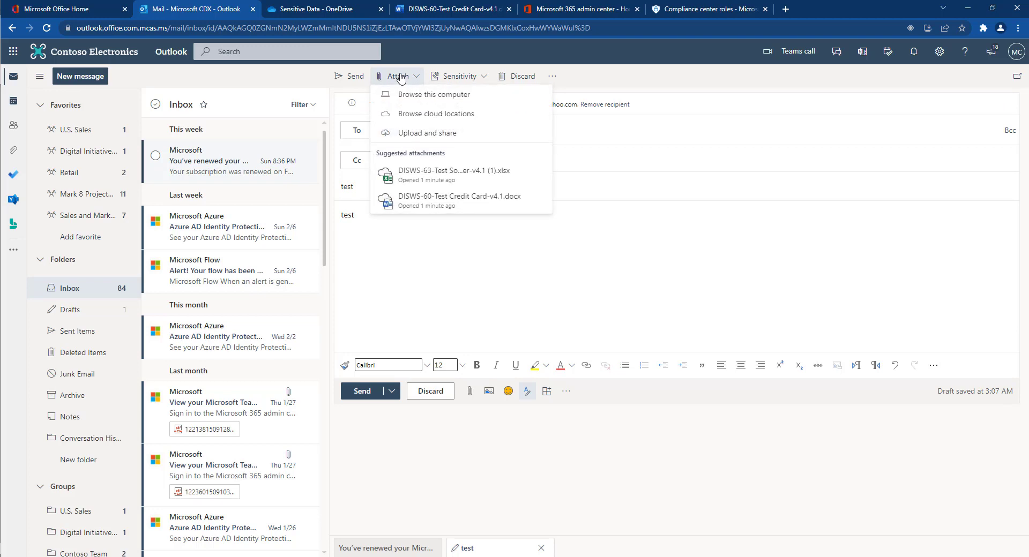
click(417, 113)
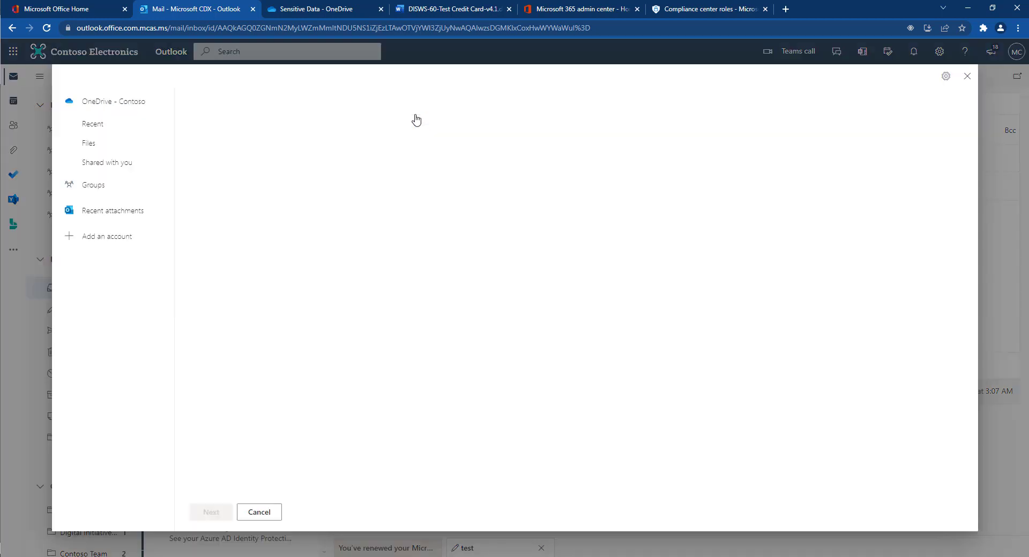
click(112, 144)
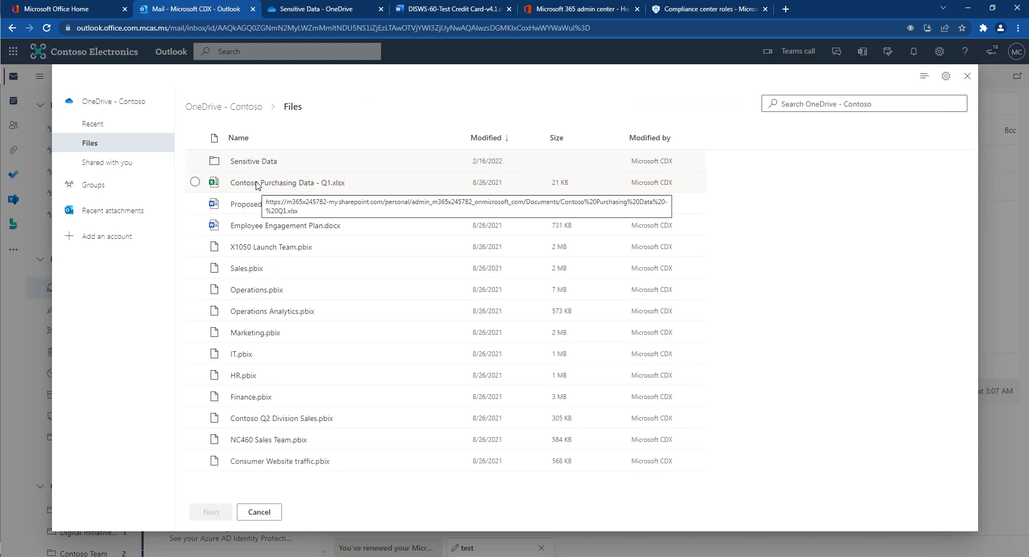
click(258, 162)
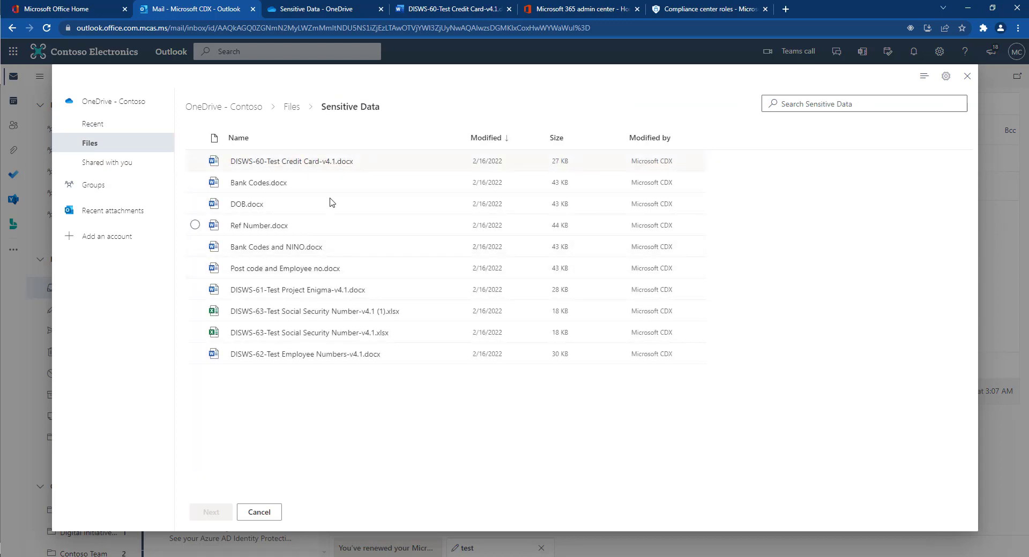
click(354, 161)
click(212, 513)
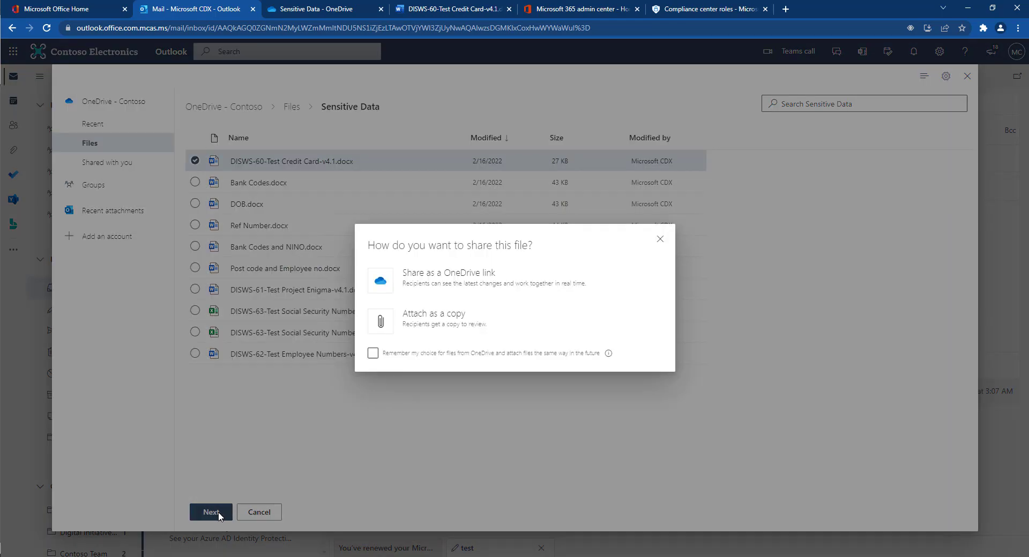
click(413, 328)
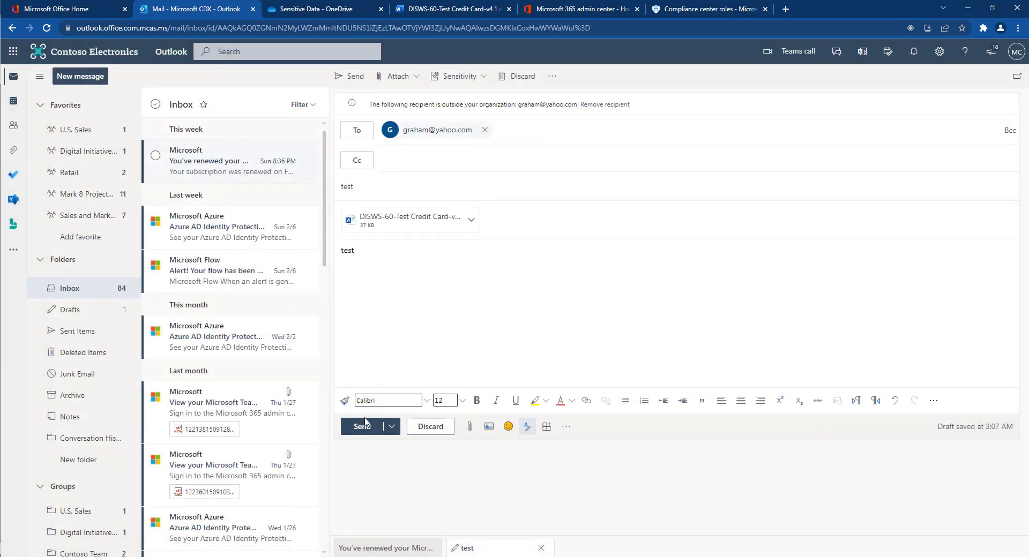
Send the test email and review the policy notification citing Credit Card Number.
click(362, 427)
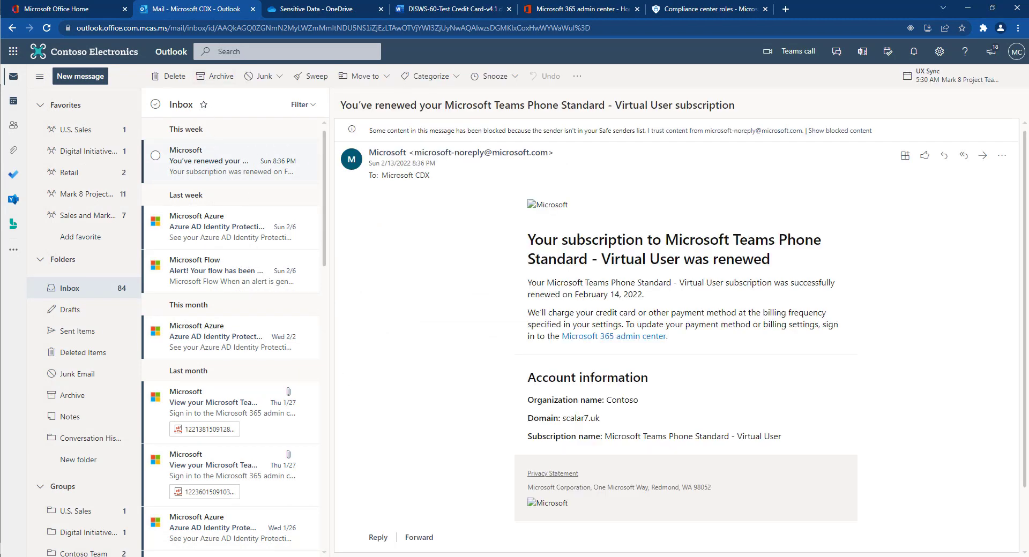
click(230, 161)
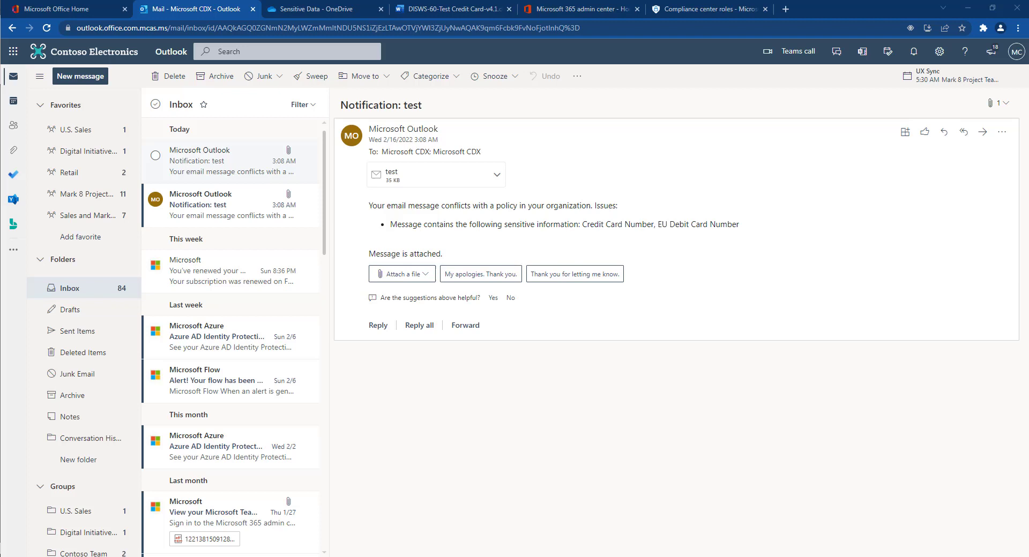
drag(413, 225, 757, 231)
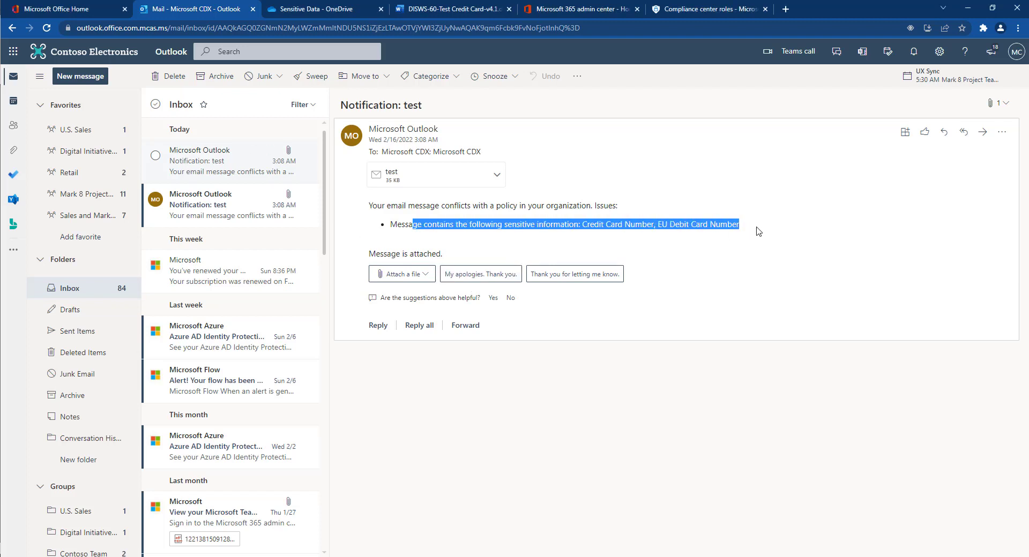
click(757, 232)
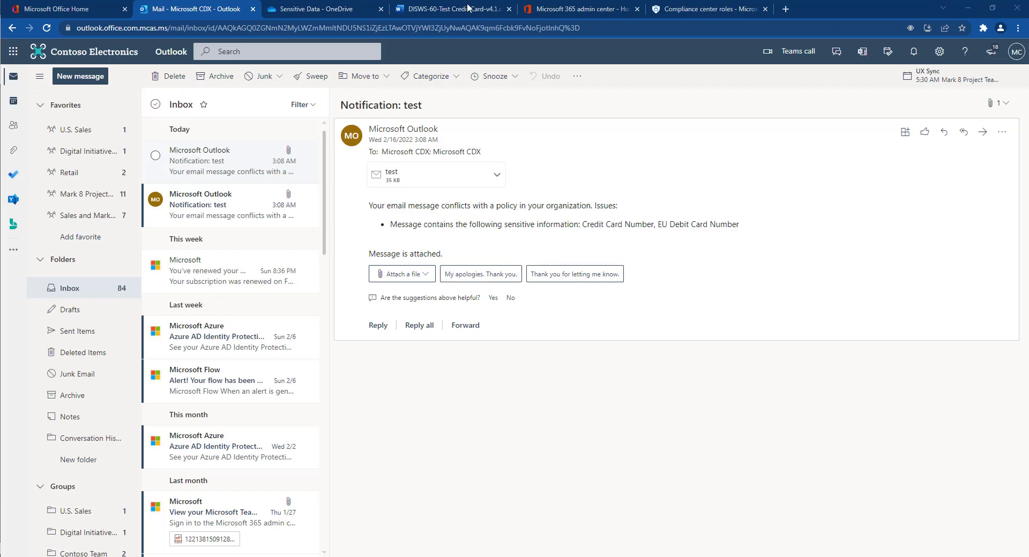
Open the full details page of the first DLP alert, Contoso Purchasing Permissions - Q1.docx.
click(690, 11)
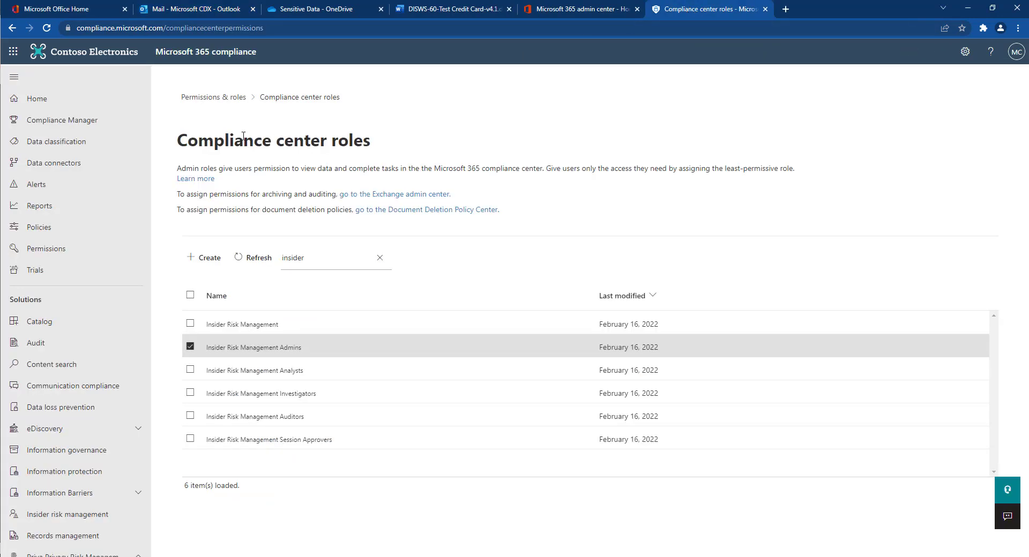
click(87, 411)
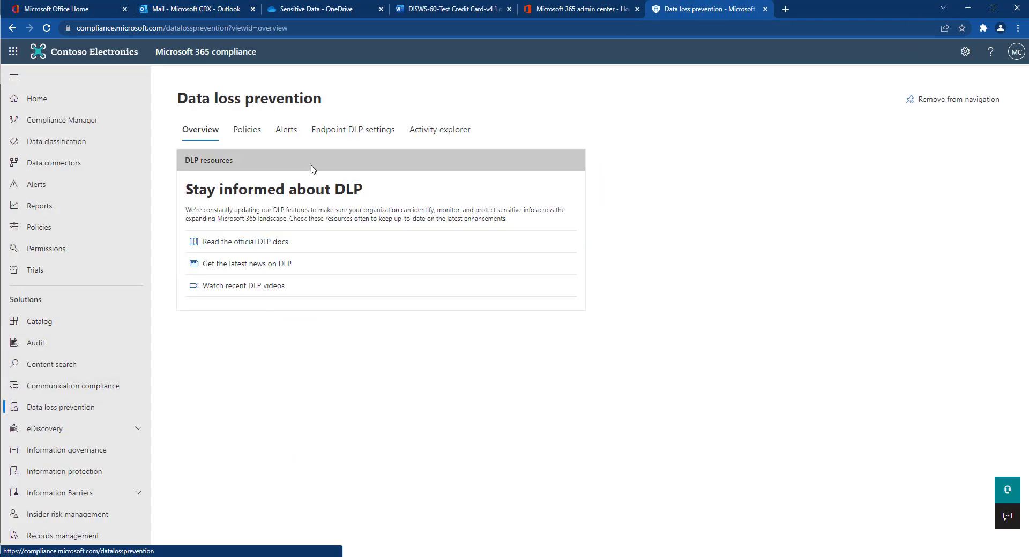
click(289, 131)
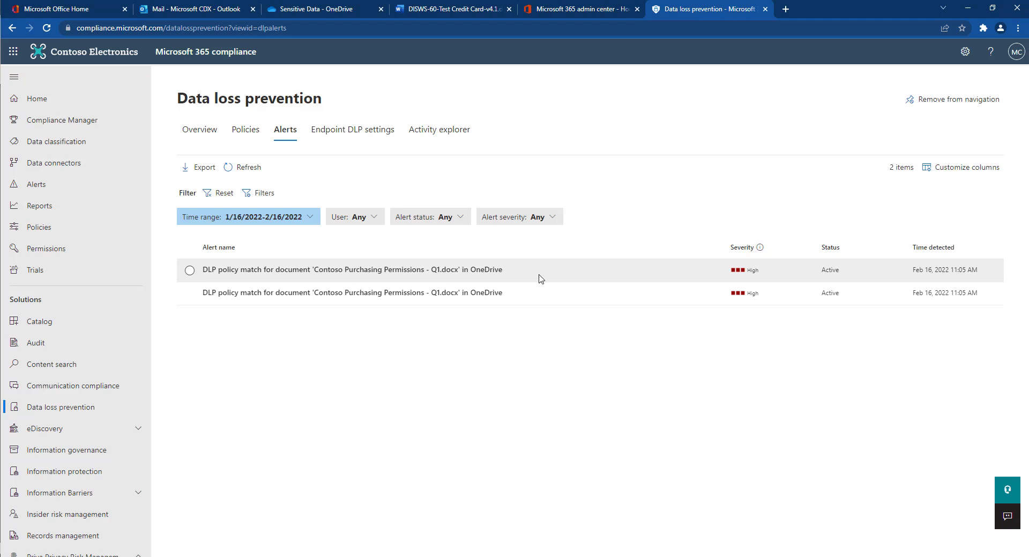
click(540, 278)
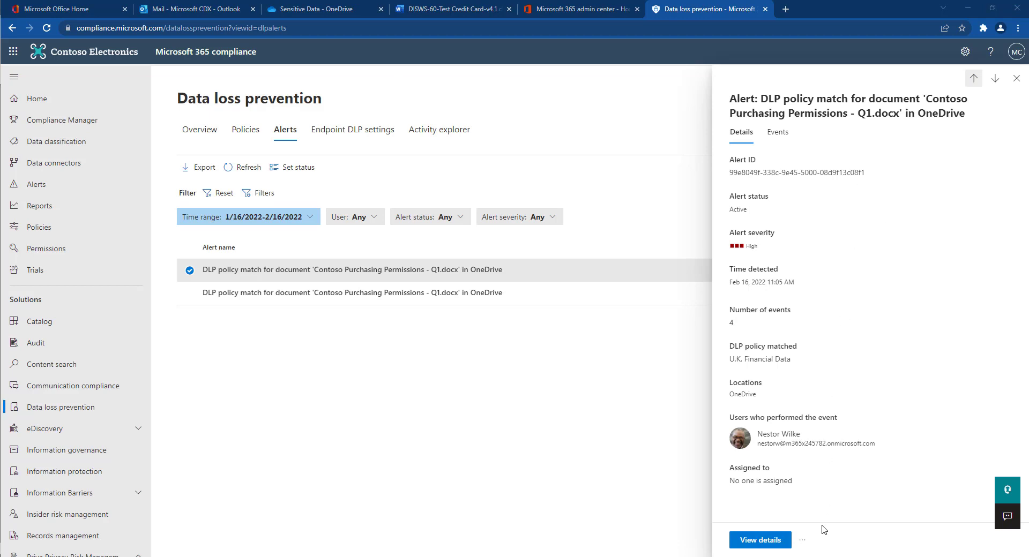
click(760, 540)
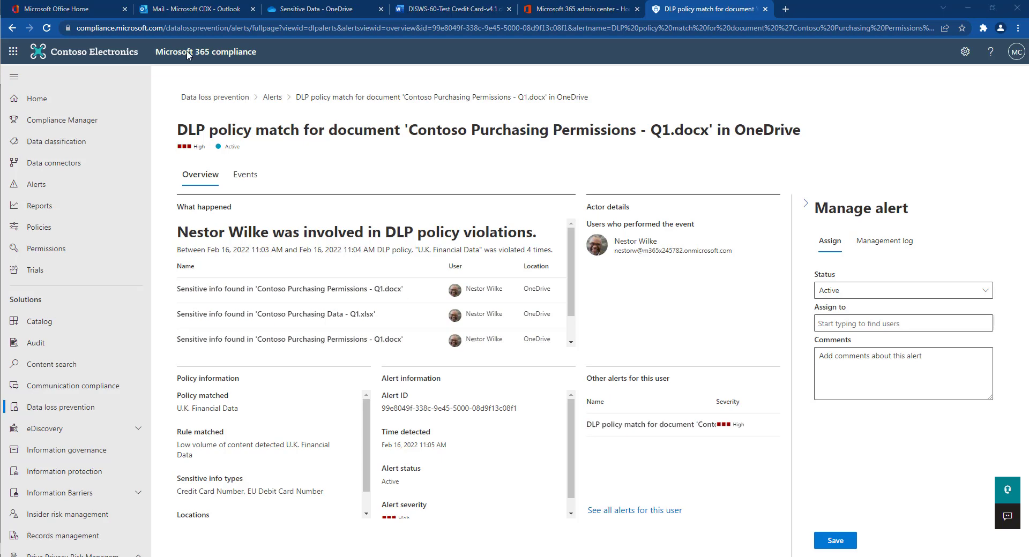
Review the matched U.K. Financial Data policy and its rule, then view the alert's events.
drag(240, 410, 185, 421)
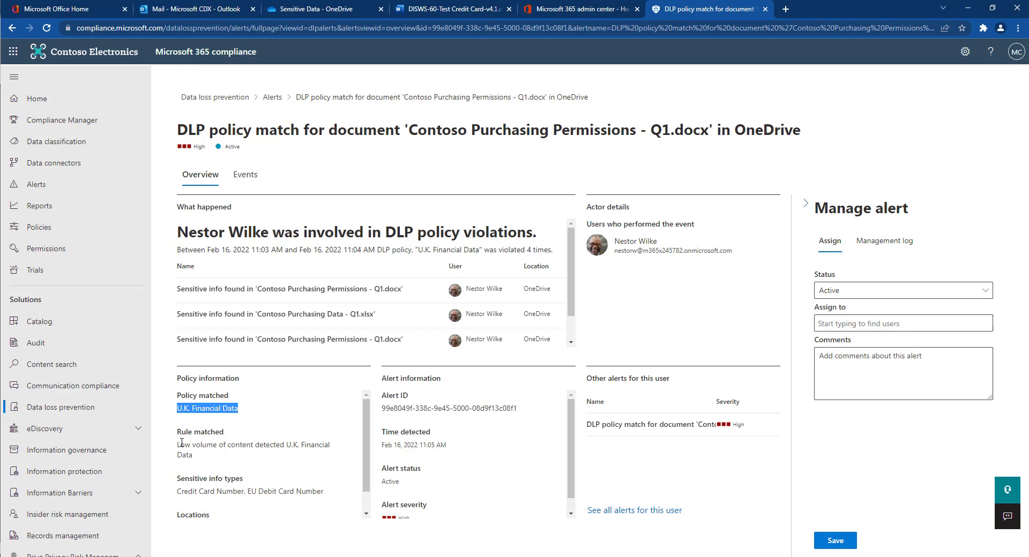
drag(199, 459, 177, 449)
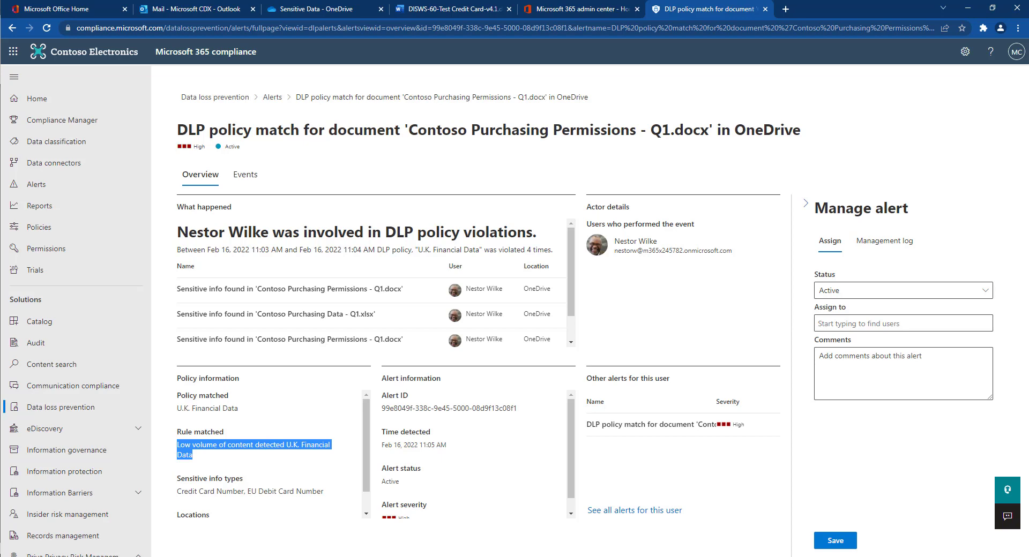
click(244, 175)
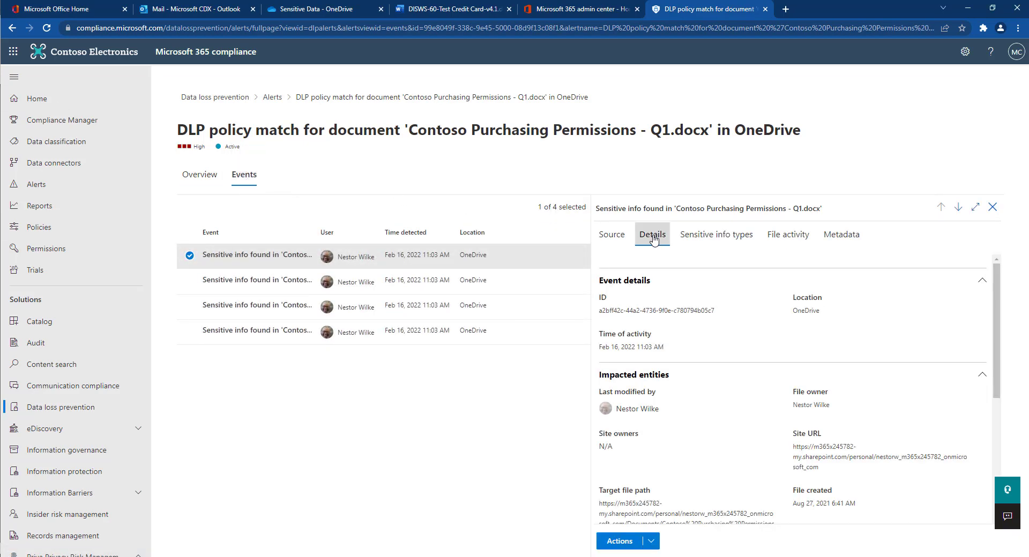
Check the flagged document's source content, matched sensitive info types and file activity.
click(611, 237)
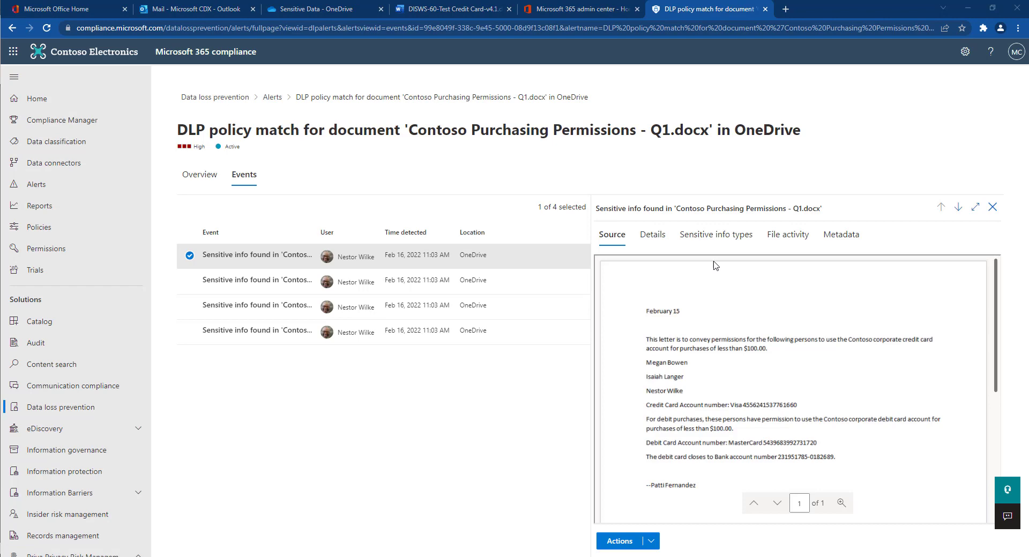
click(726, 241)
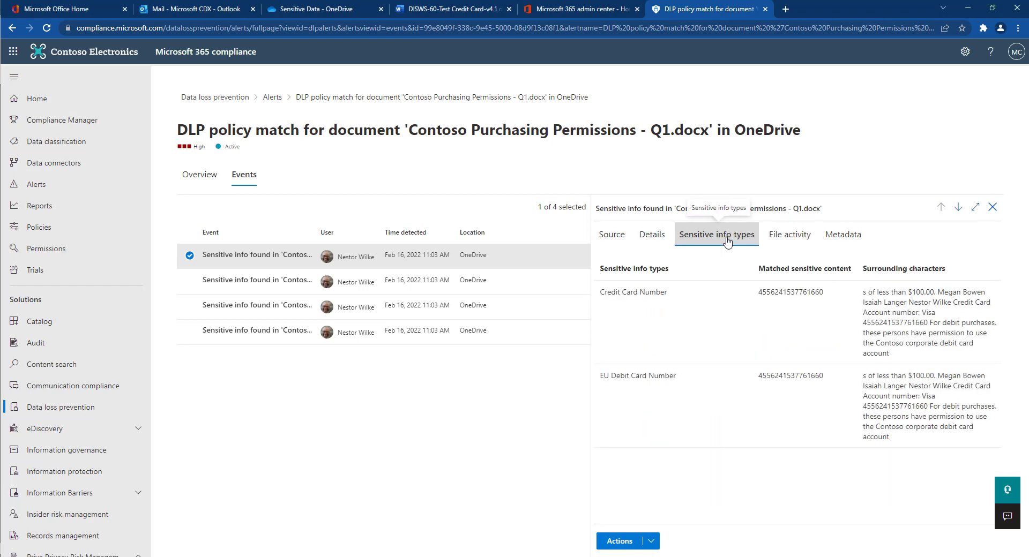
click(791, 240)
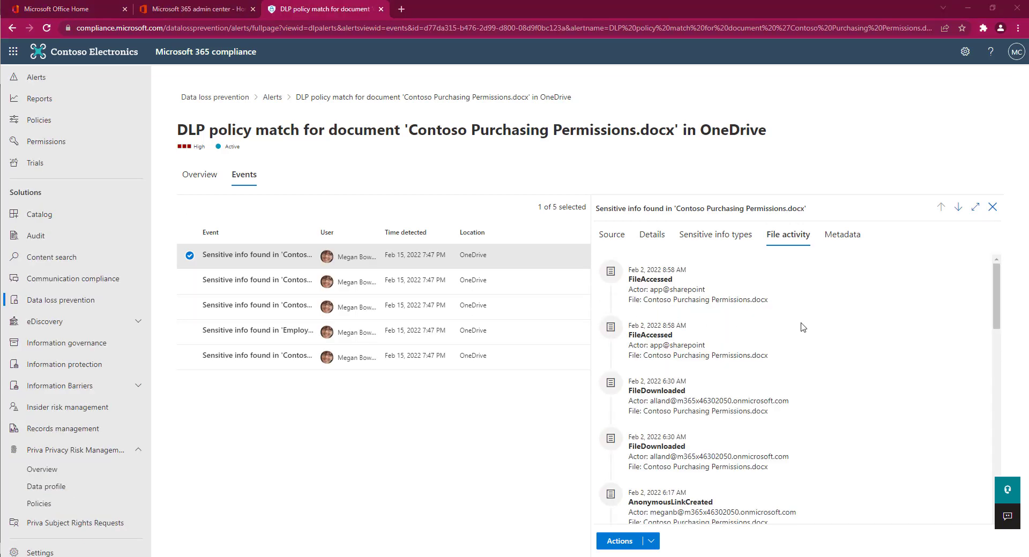
Scroll through the file's sharing and anonymous-link history and show the available remediation actions.
scroll(803, 327, down, 7)
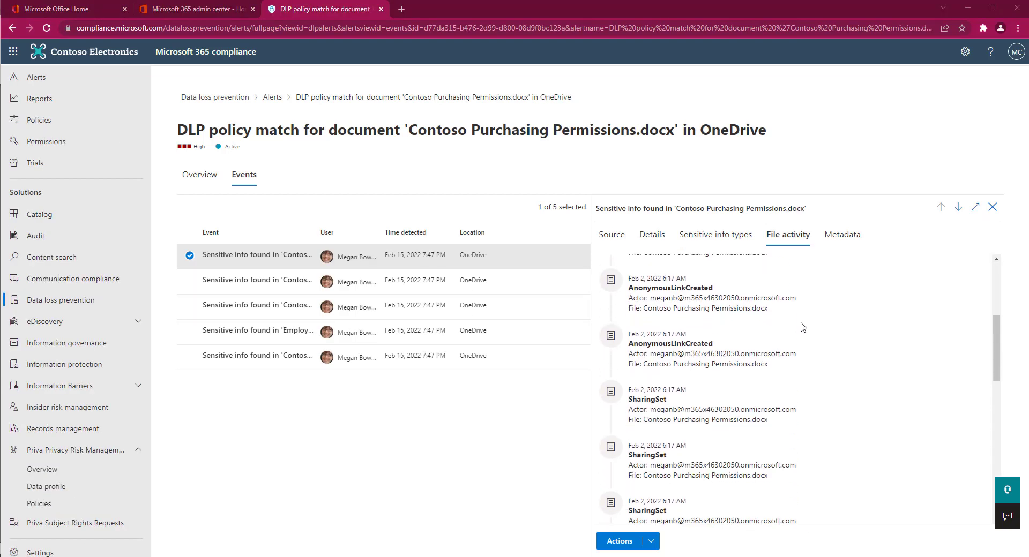
scroll(802, 327, down, 5)
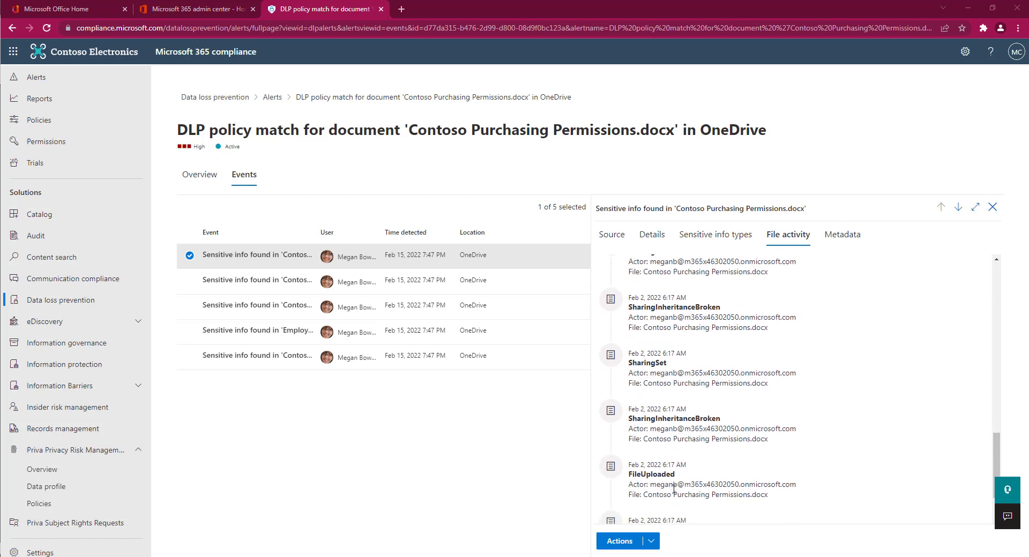
click(653, 547)
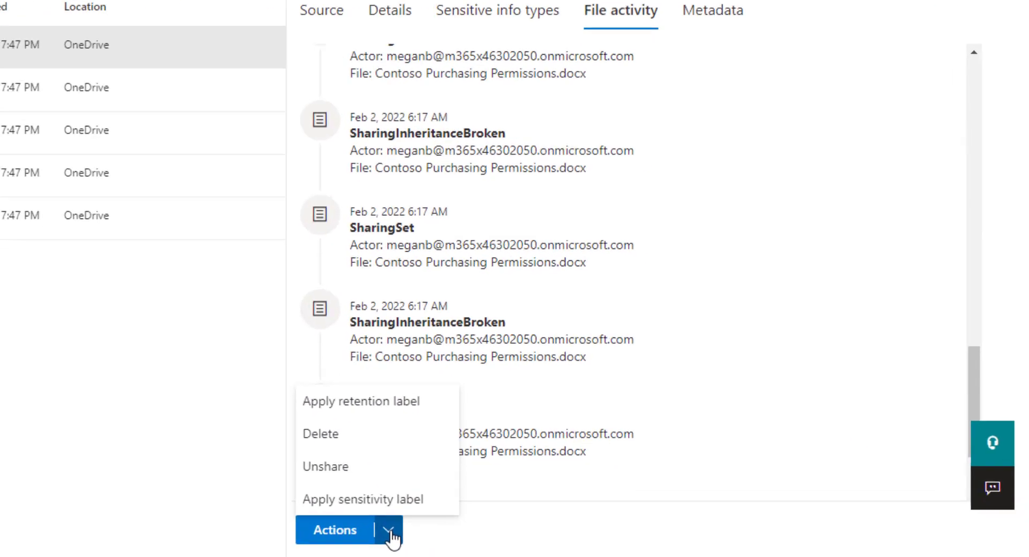